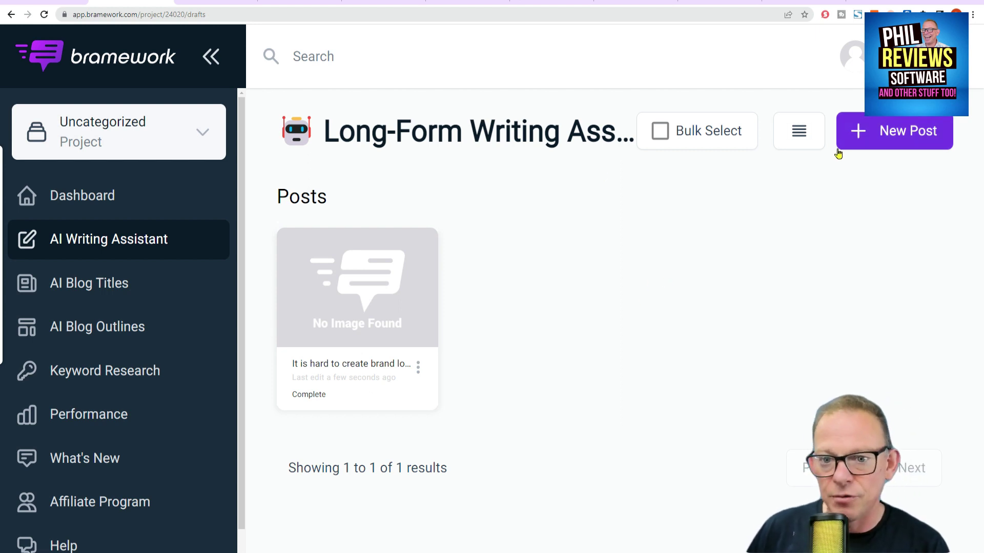
# Start a new post and enter "creating brand loyalty 2022" as its keyword phrase
pyautogui.click(857, 131)
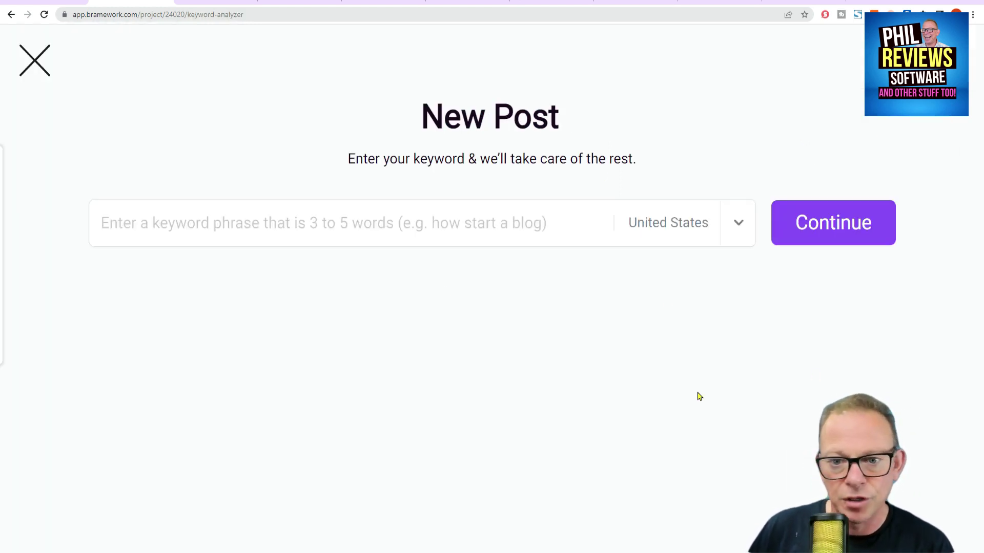
pyautogui.click(411, 233)
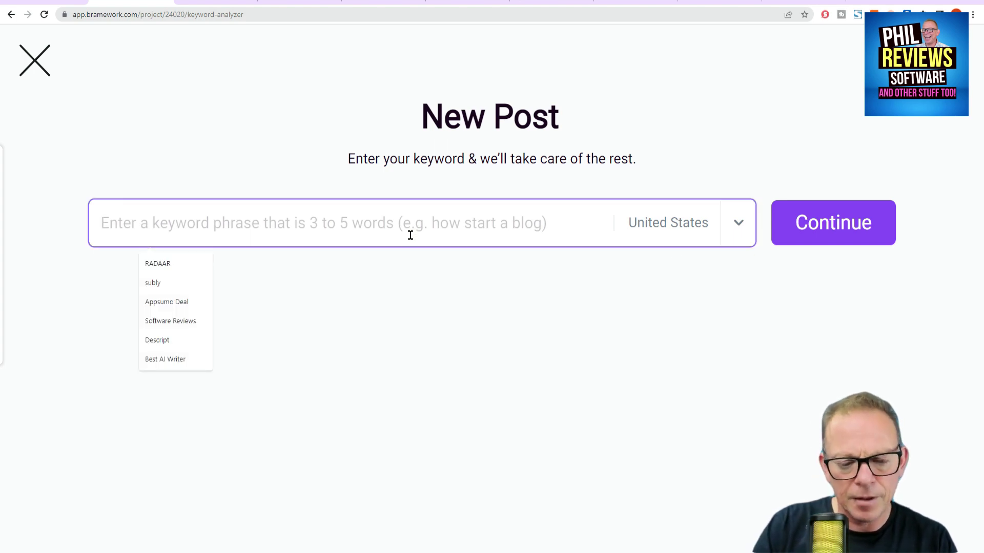
pyautogui.write('creati')
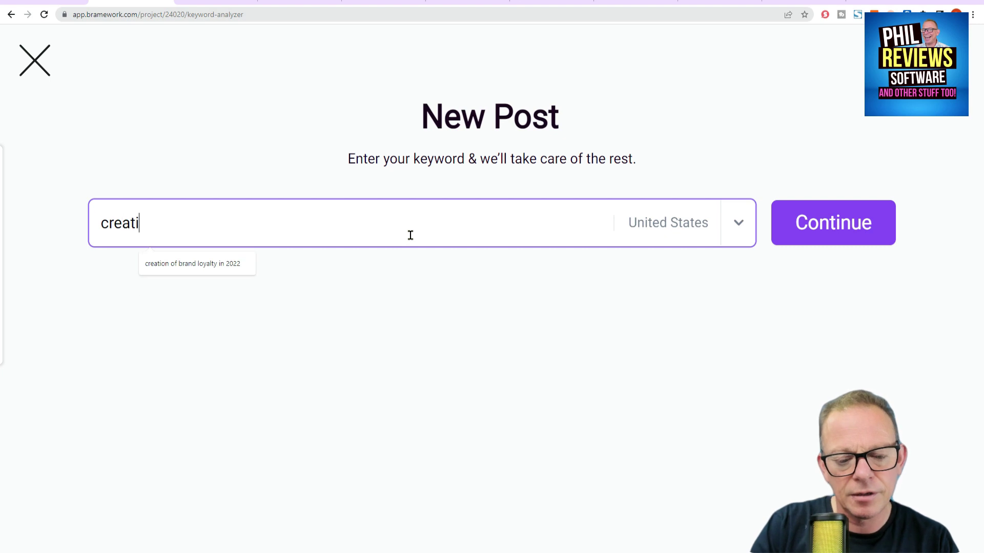
pyautogui.write('ng brand ')
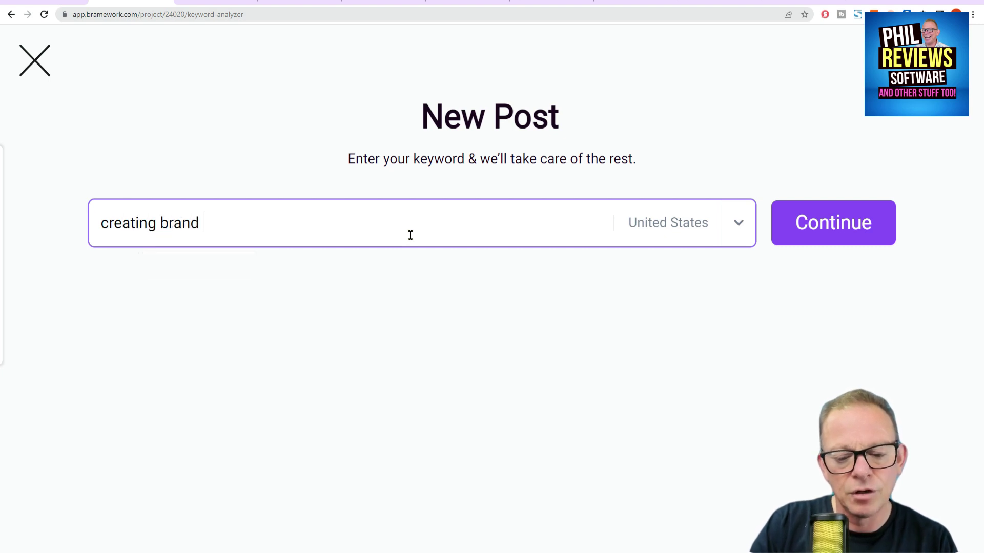
pyautogui.write('loyalty ')
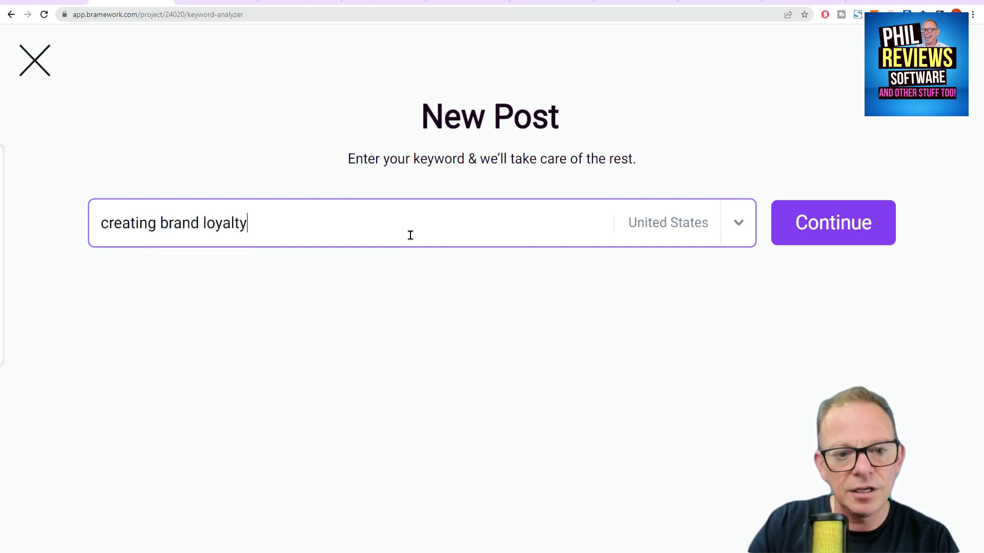
pyautogui.write('w')
pyautogui.press('BackSpace')
pyautogui.write('2022')
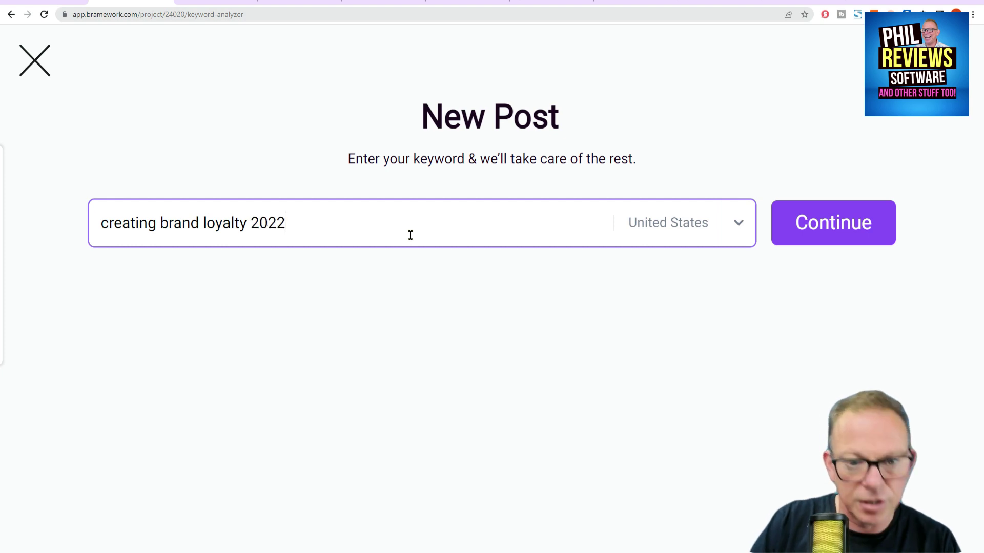
# Set the keyword's country to United Kingdom and submit the phrase for analysis
pyautogui.click(720, 227)
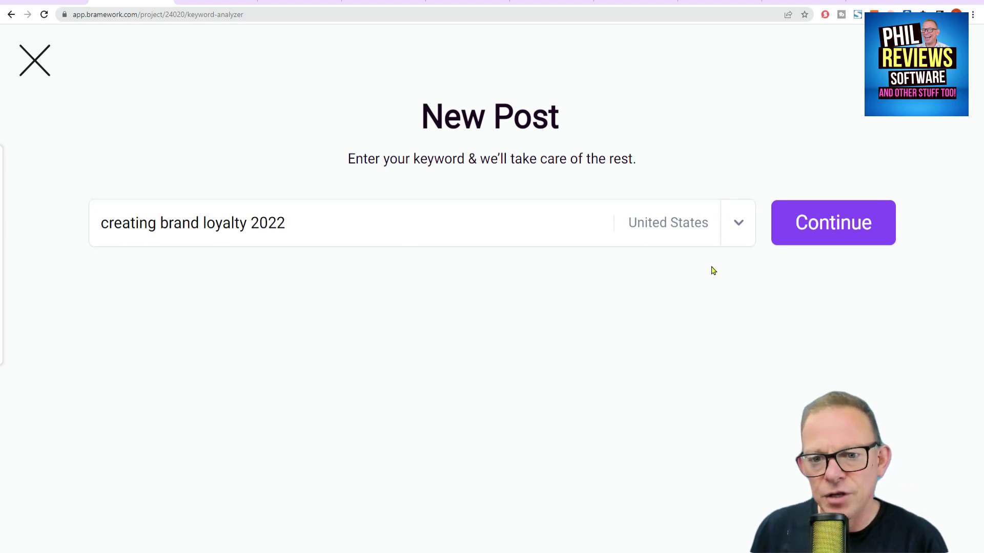
pyautogui.click(737, 229)
pyautogui.click(603, 469)
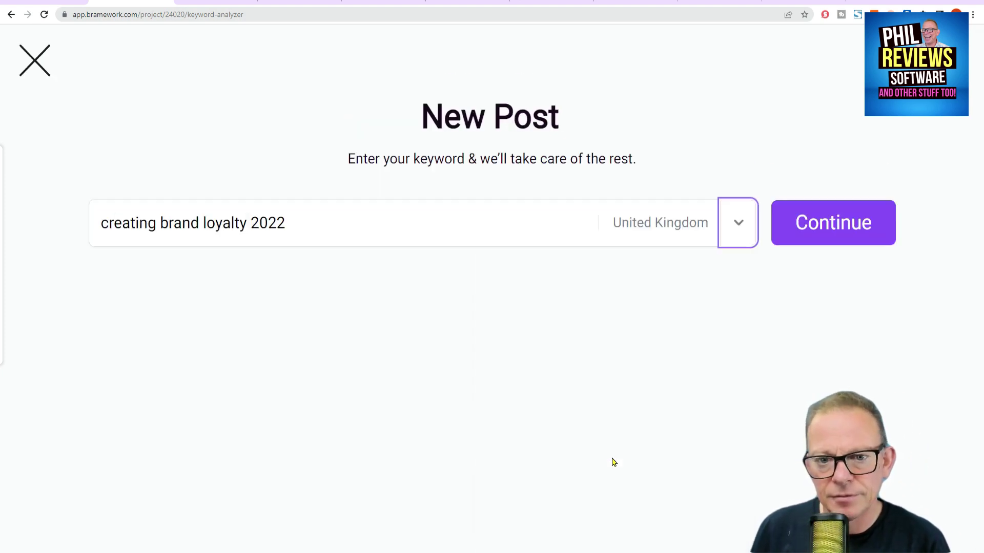
pyautogui.click(838, 234)
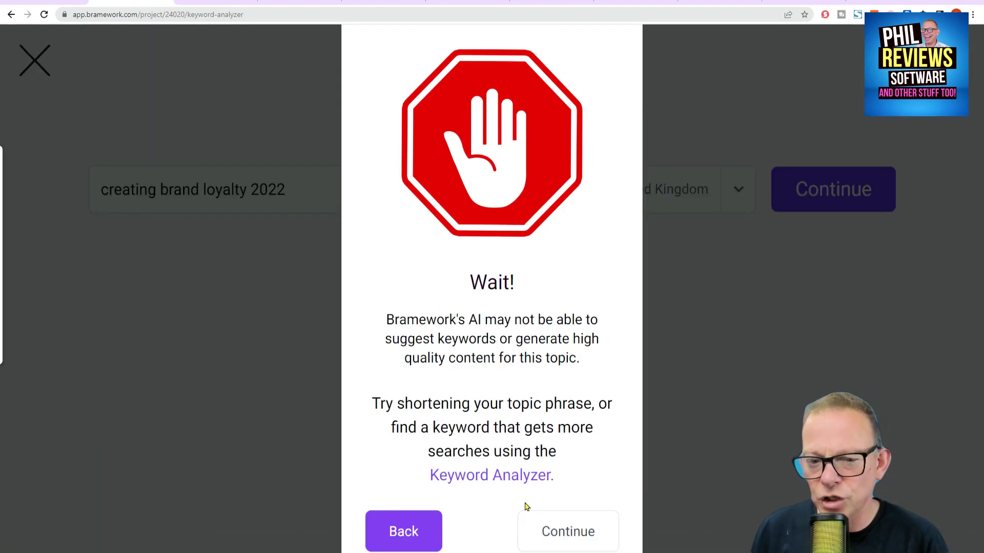
# Go back, shorten the keyword phrase to "creating brand loyalty" and continue to the keyword suggestions
pyautogui.click(396, 532)
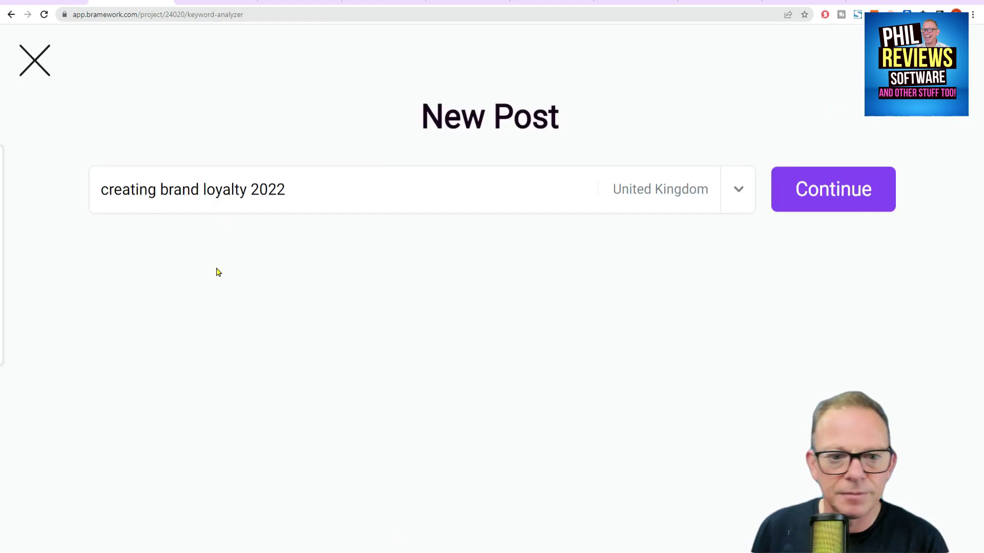
pyautogui.moveTo(249, 191); pyautogui.dragTo(421, 192)
pyautogui.press('BackSpace')
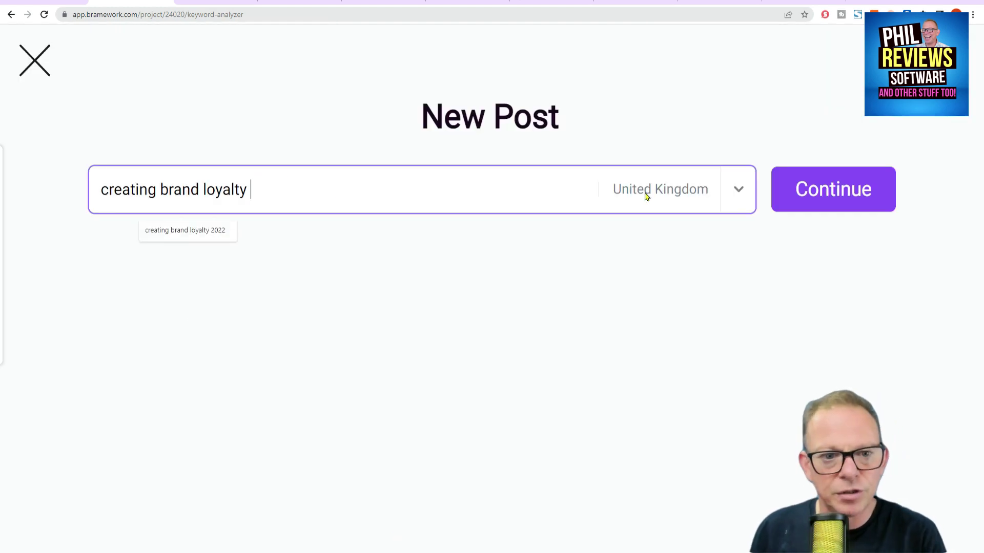
pyautogui.click(814, 195)
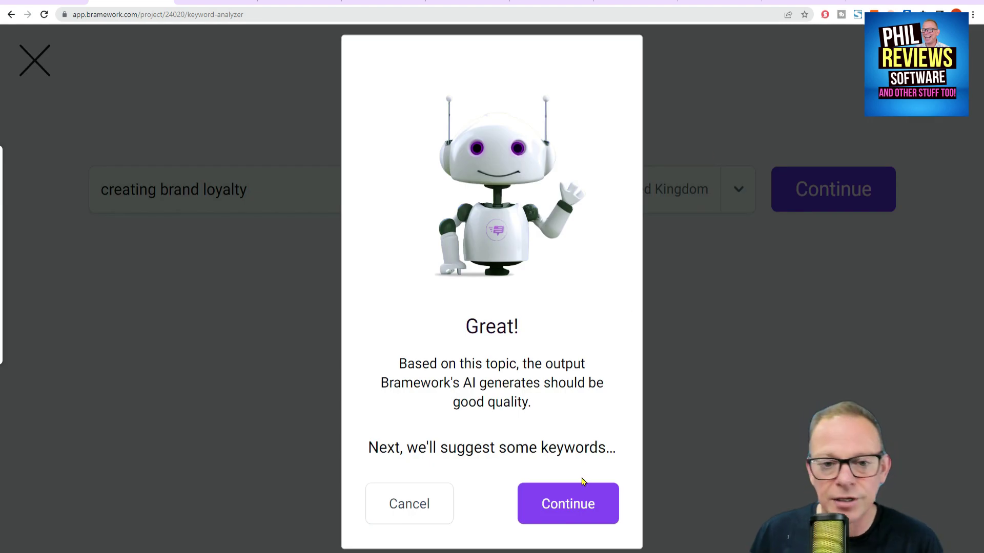
pyautogui.click(578, 505)
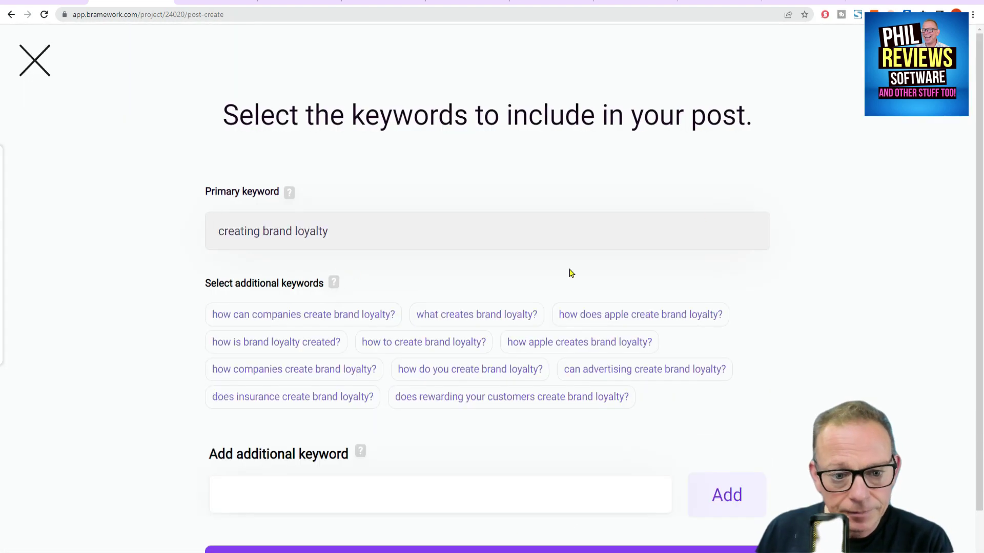
# Select the brand-loyalty keywords "what creates", "how is ... created", "how to create", "how do you create" and "how can companies create"
pyautogui.scroll(-1, 948, 154)
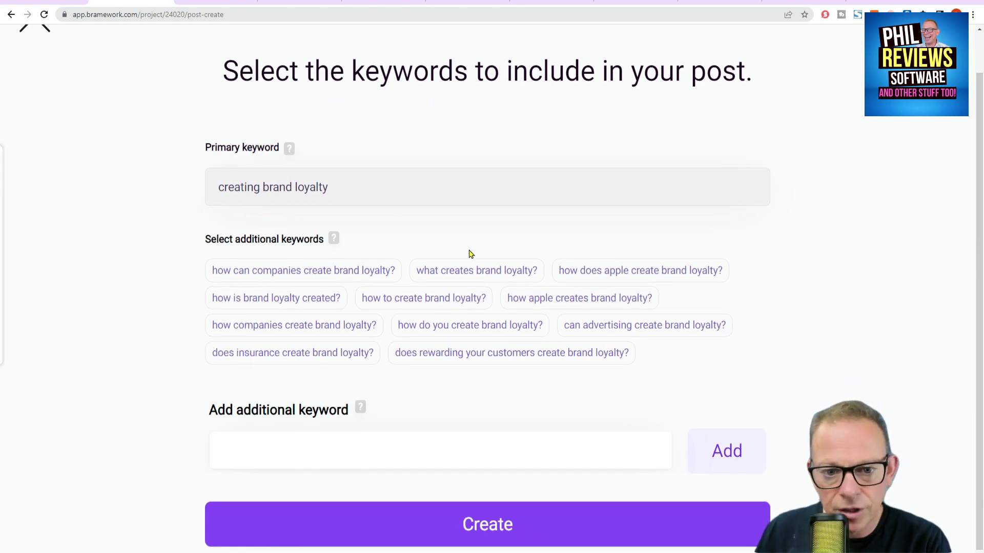
pyautogui.click(405, 300)
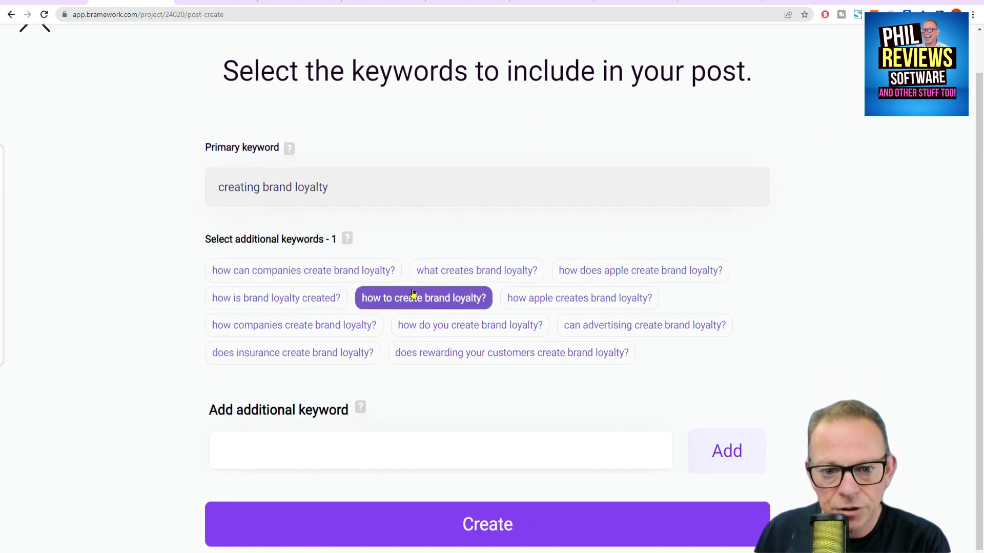
pyautogui.click(506, 268)
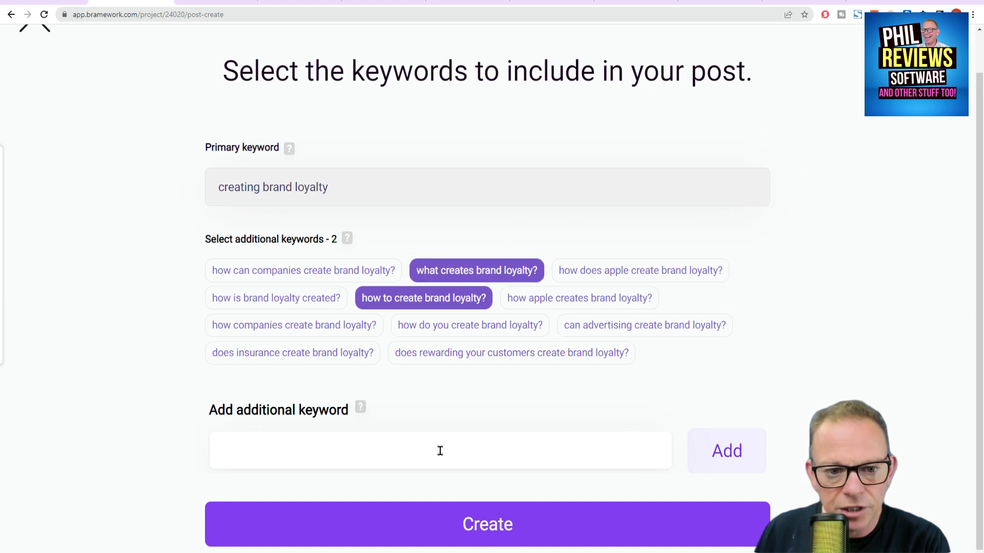
pyautogui.click(251, 304)
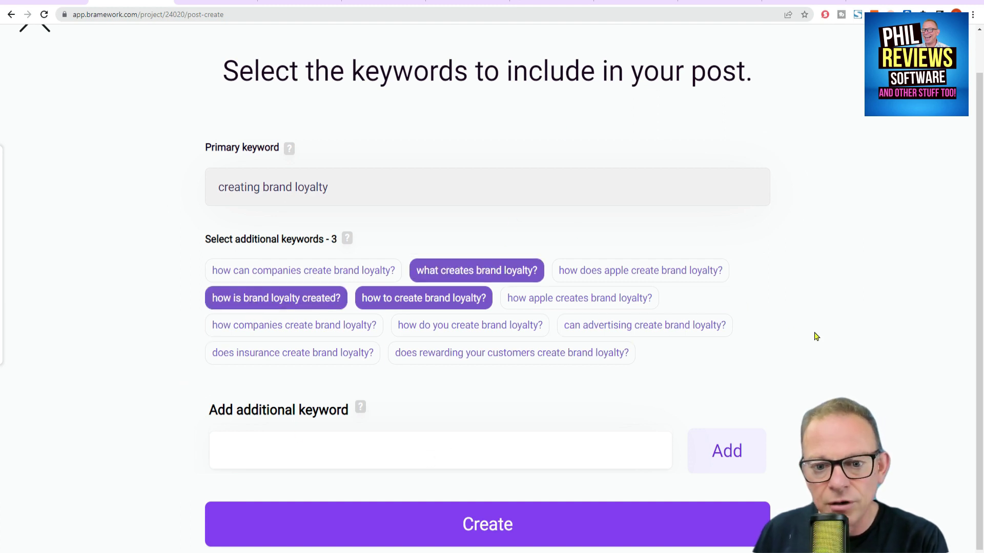
pyautogui.click(517, 328)
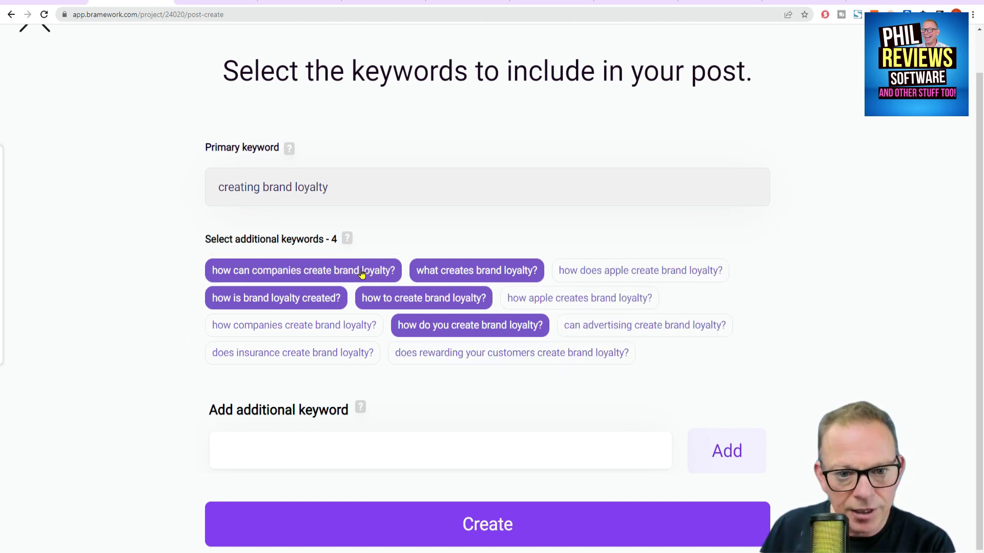
pyautogui.click(340, 273)
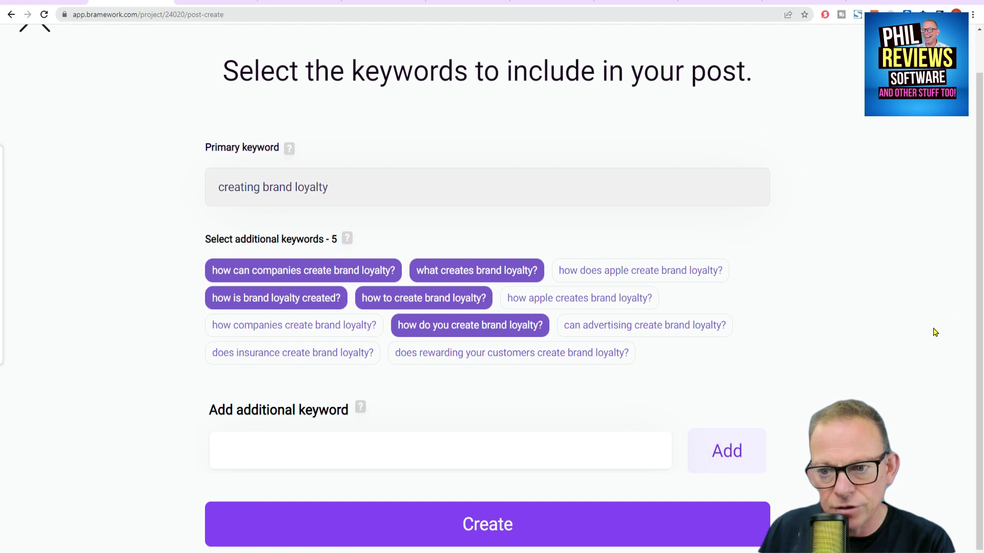
# Enter 2022 as an additional keyword and create the post
pyautogui.click(349, 457)
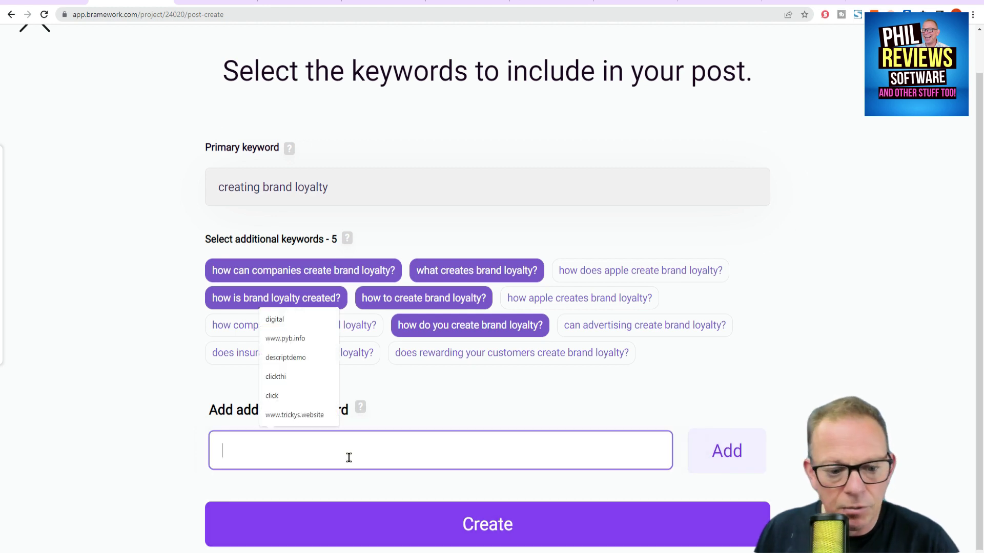
pyautogui.write('20')
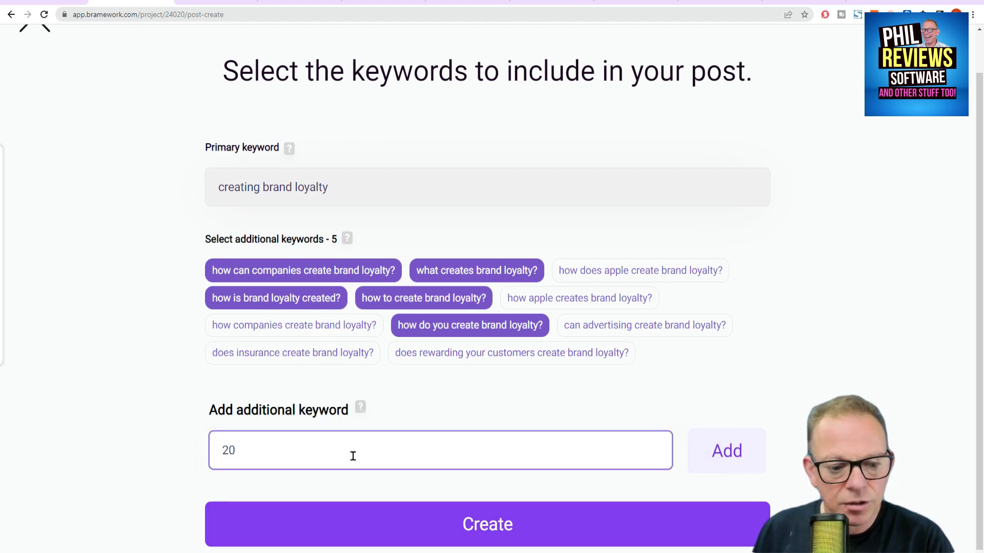
pyautogui.write('22')
pyautogui.click(474, 539)
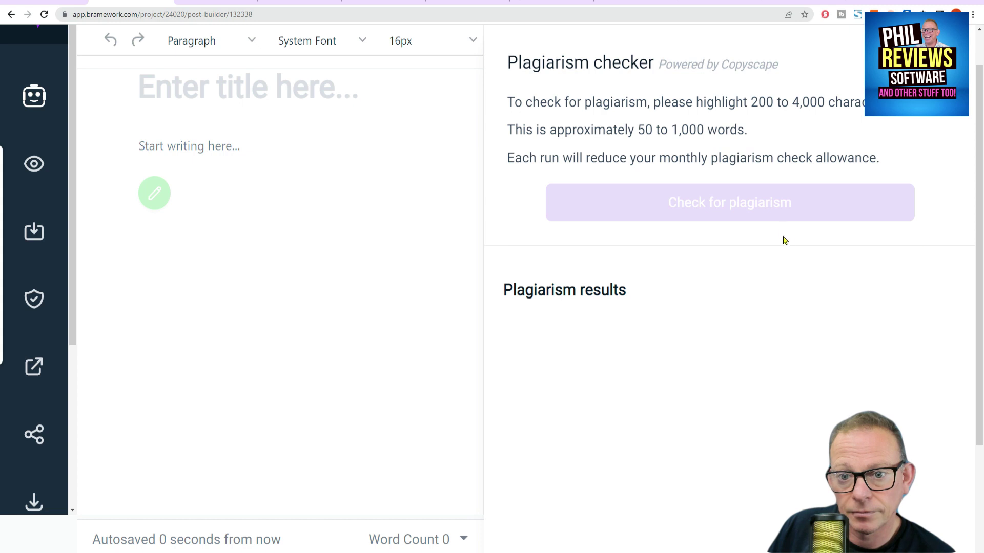
# Open the writing Assistant next to the blank post editor
pyautogui.click(45, 95)
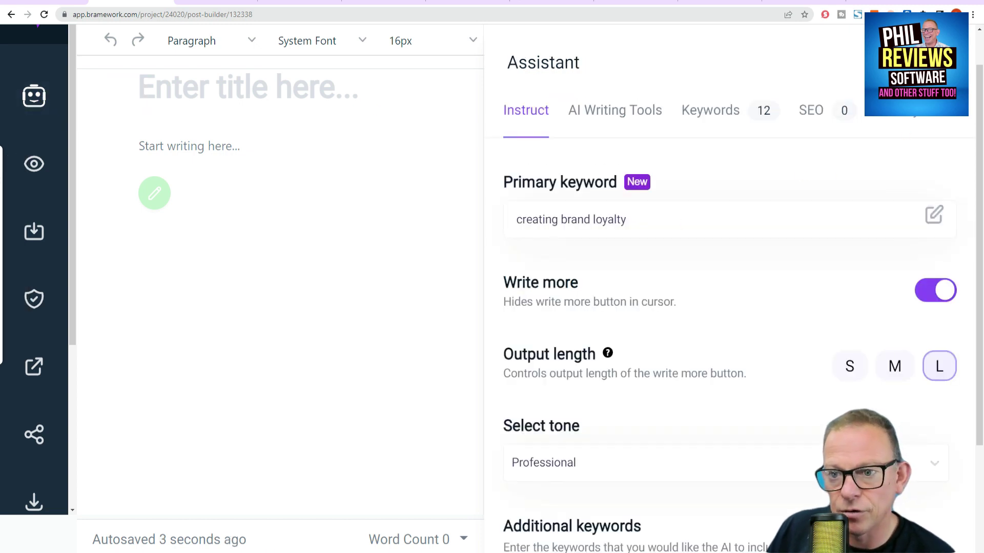
pyautogui.moveTo(979, 164); pyautogui.dragTo(979, 132)
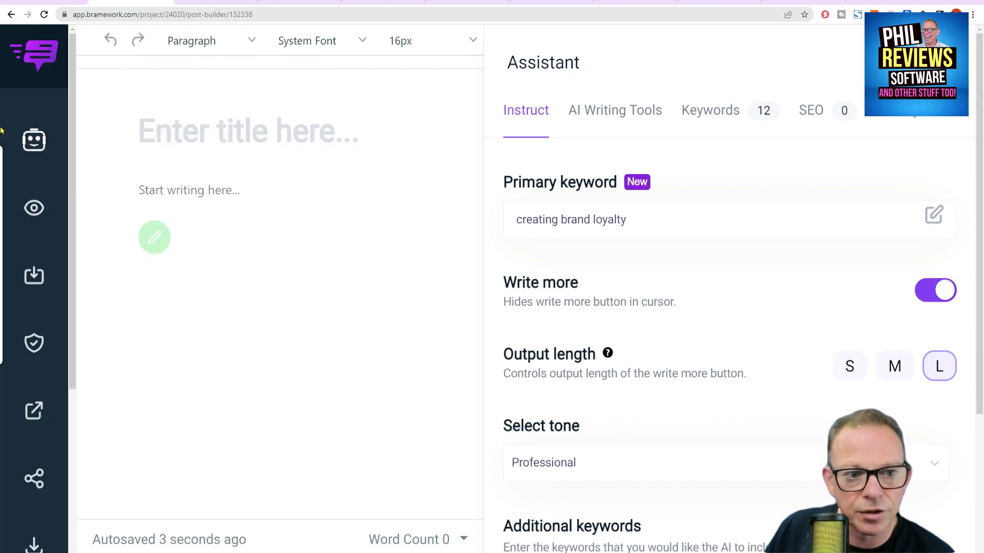
pyautogui.click(35, 143)
pyautogui.click(34, 141)
pyautogui.click(34, 142)
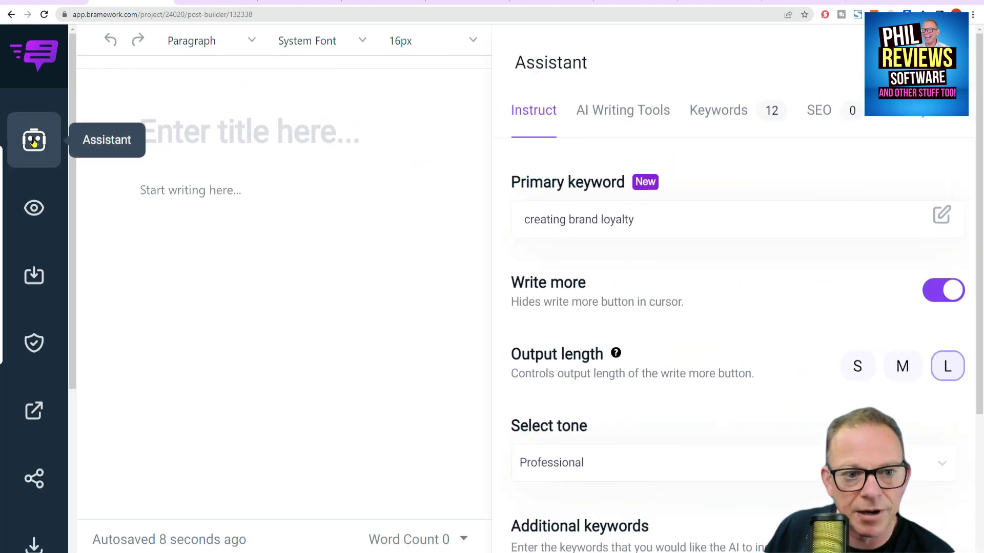
pyautogui.click(34, 142)
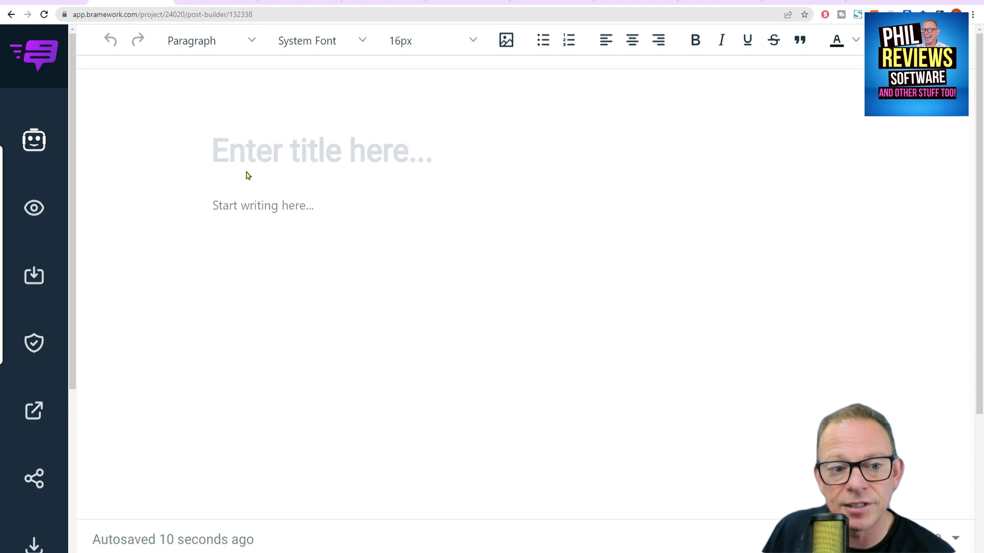
pyautogui.click(29, 147)
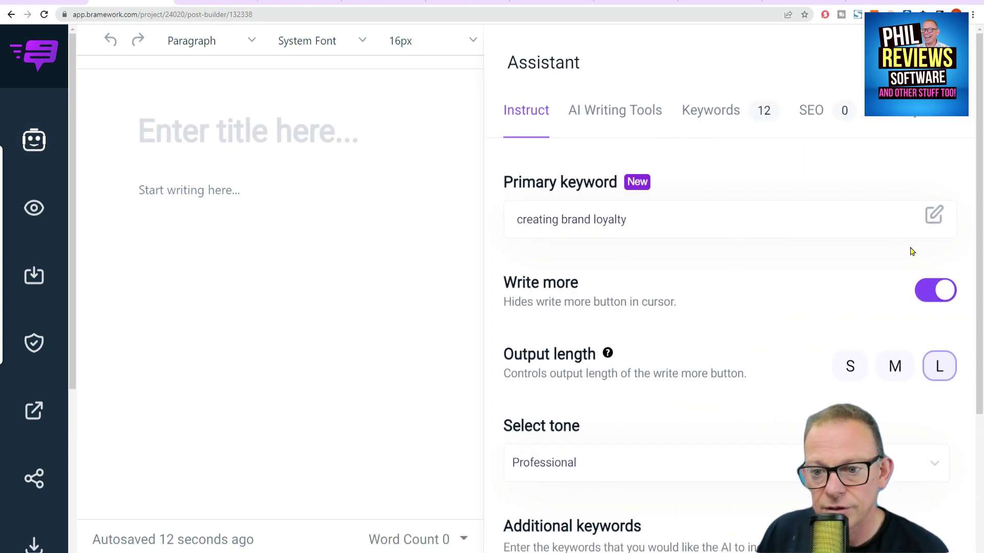
# Set the Assistant's writing tone to Exciting
pyautogui.moveTo(979, 236); pyautogui.dragTo(981, 373)
pyautogui.scroll(4, 64, 268)
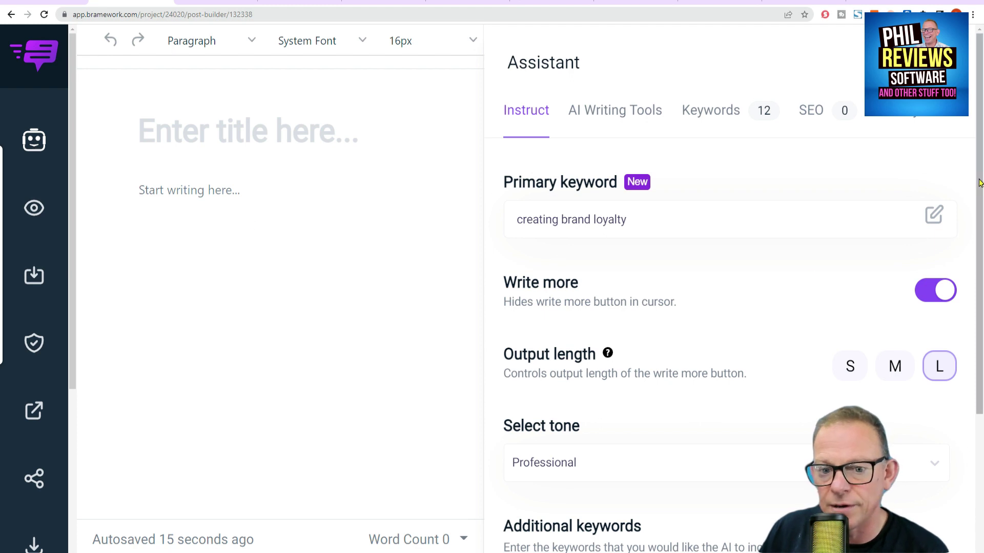
pyautogui.click(796, 471)
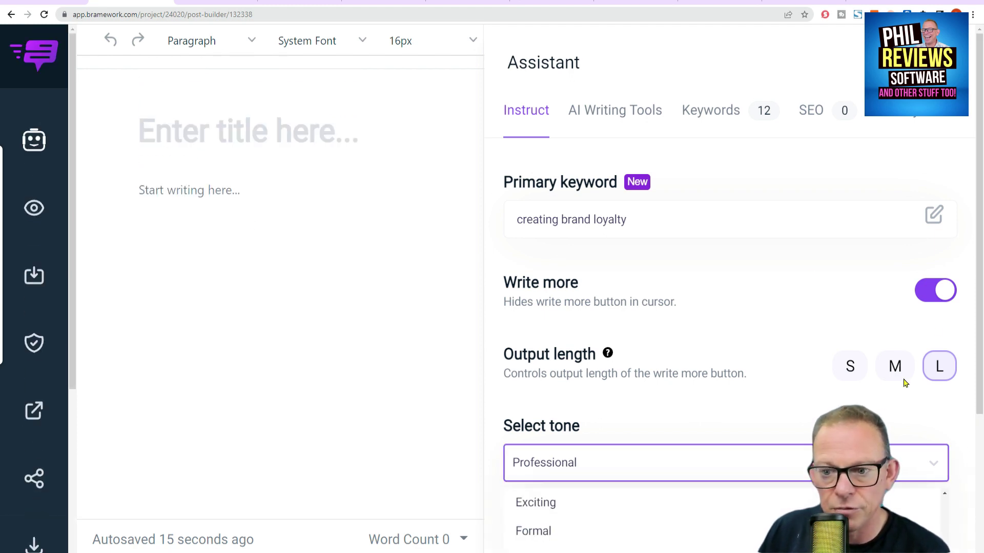
pyautogui.click(977, 303)
pyautogui.moveTo(981, 330); pyautogui.dragTo(982, 415)
pyautogui.click(924, 477)
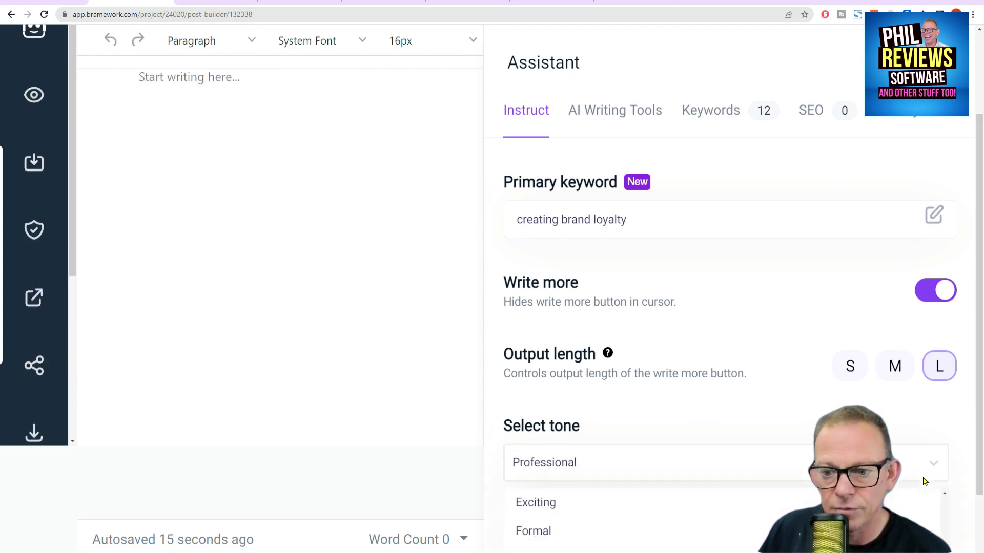
pyautogui.click(928, 470)
pyautogui.click(929, 471)
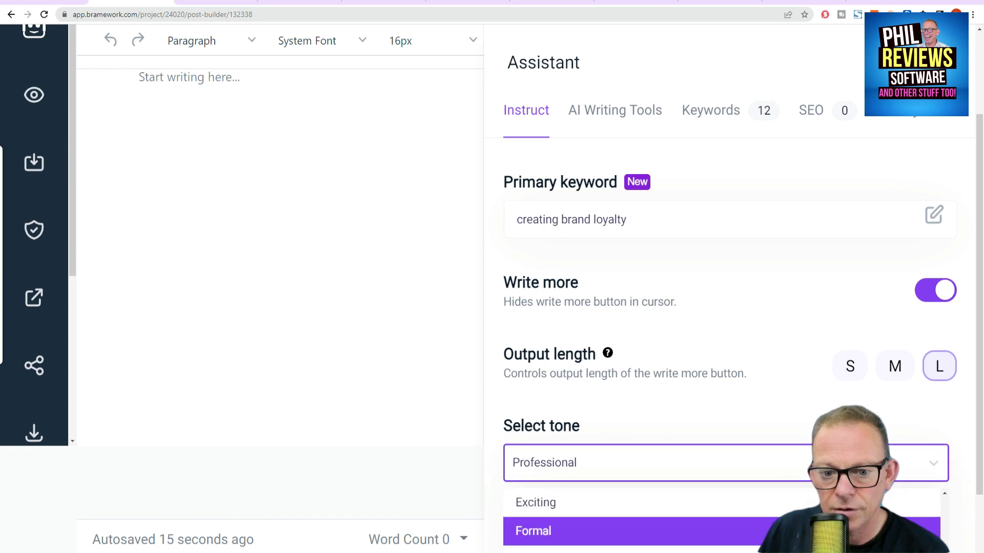
pyautogui.click(621, 509)
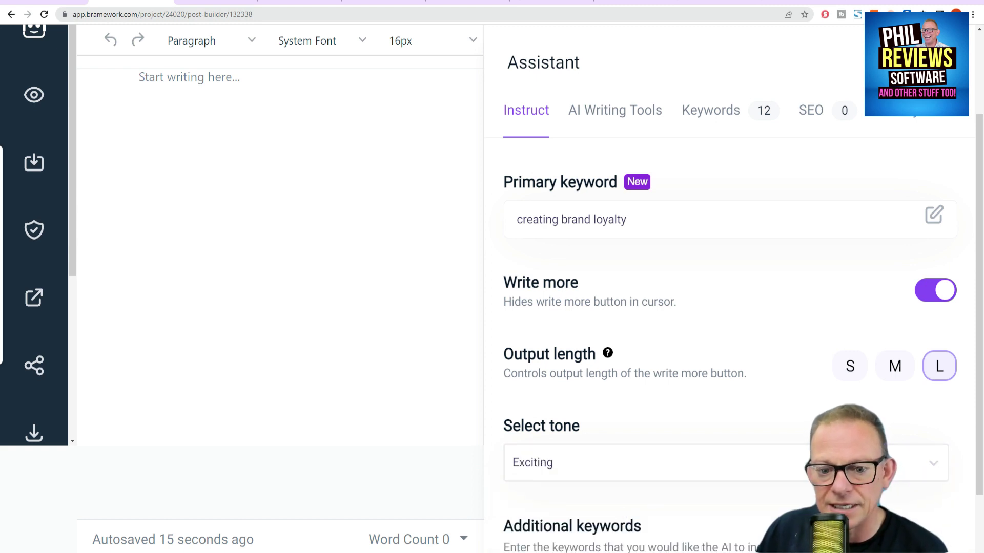
# Title the blog post "Creating Brand Loyalty in 2022"
pyautogui.moveTo(980, 392); pyautogui.dragTo(977, 308)
pyautogui.click(186, 139)
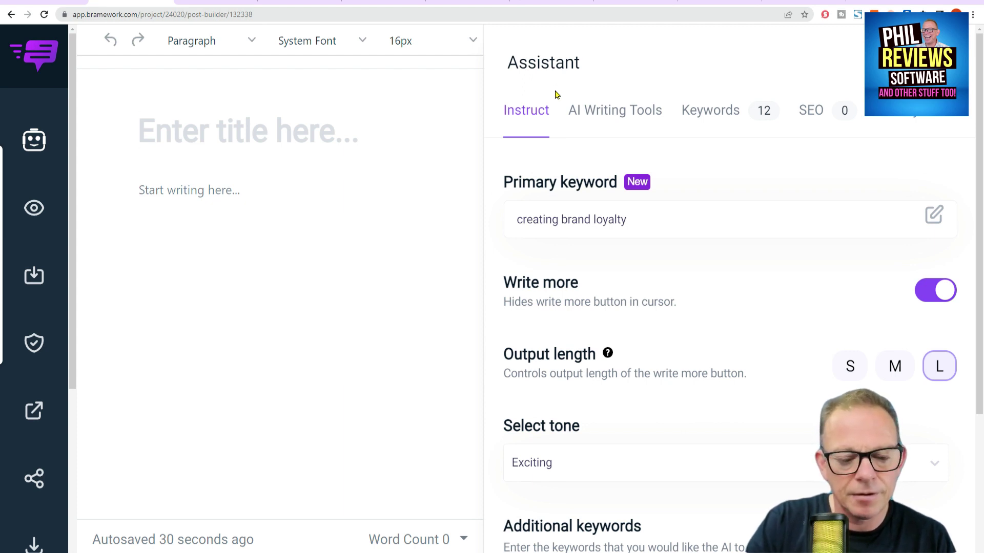
pyautogui.write('Creating B')
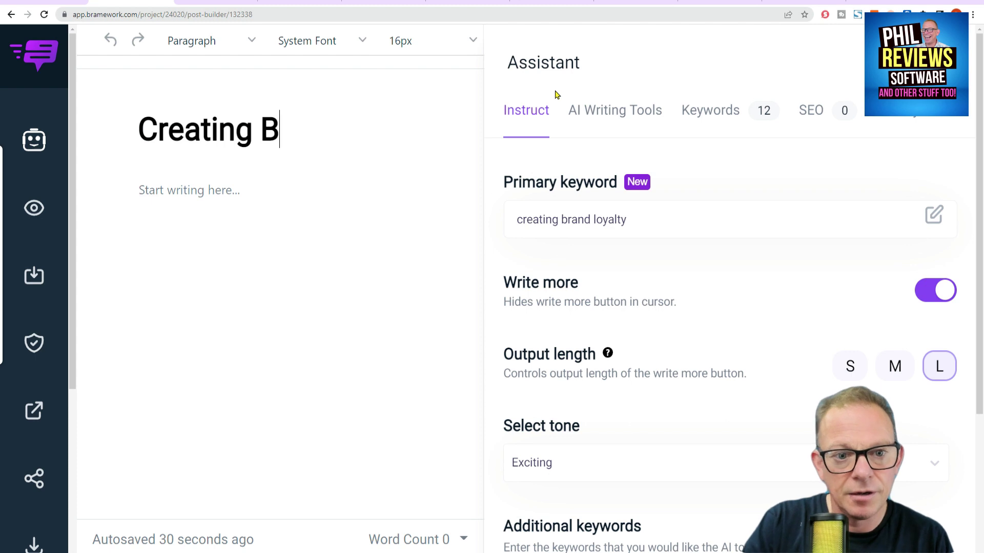
pyautogui.write('rand Loyal')
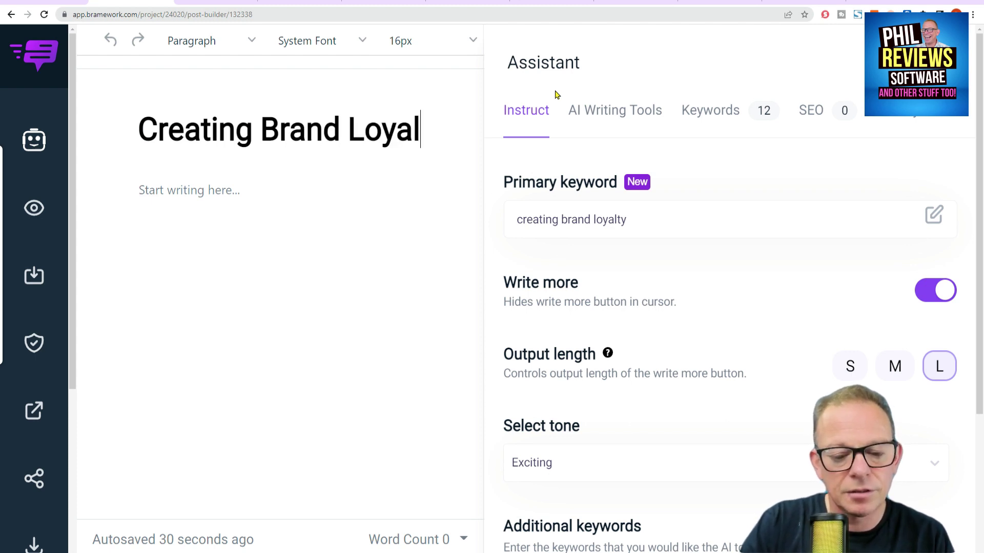
pyautogui.write('ty in 2')
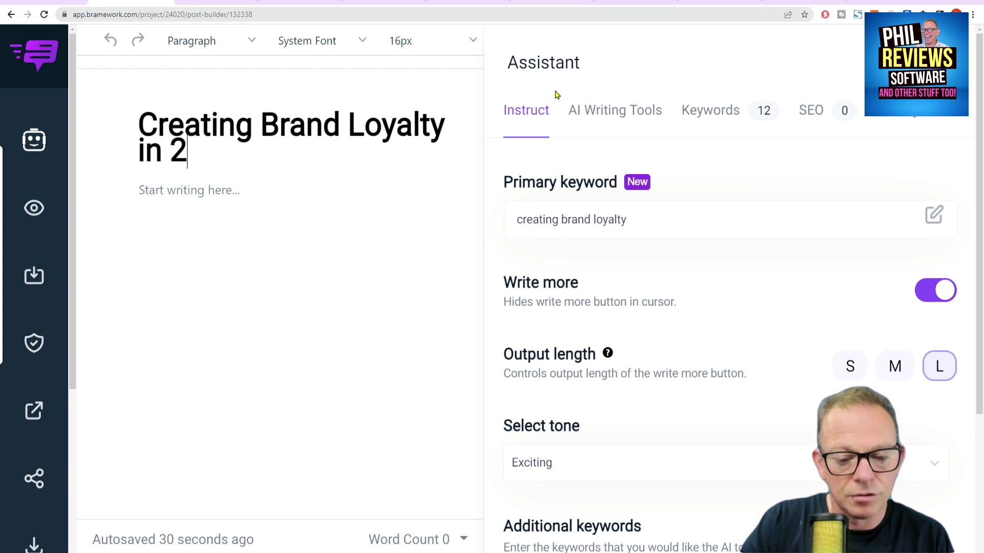
pyautogui.write('022')
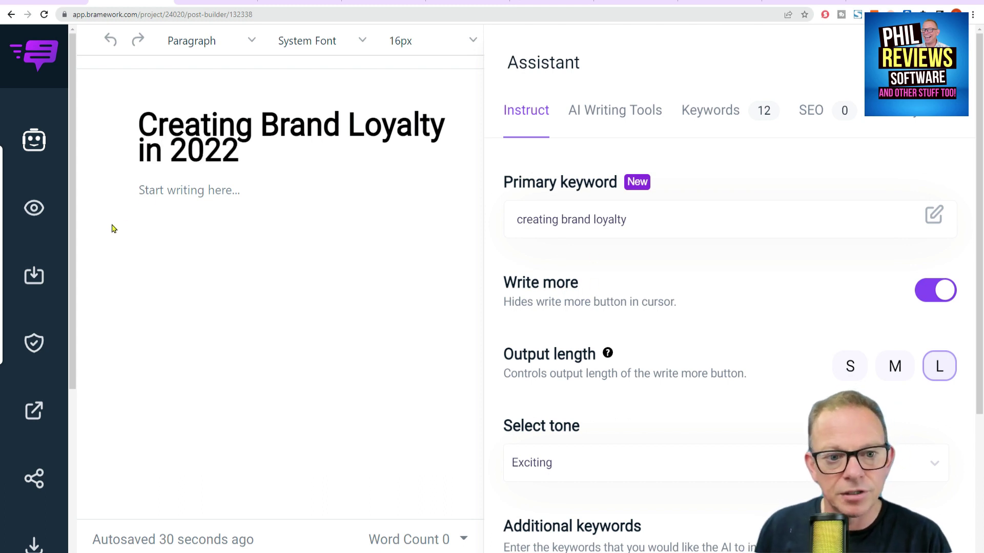
# Enter "Brand loyalty is hard to earn and easy to lose, especially with the competetive world we operate in in 2022" as body text and have AI continue
pyautogui.click(153, 191)
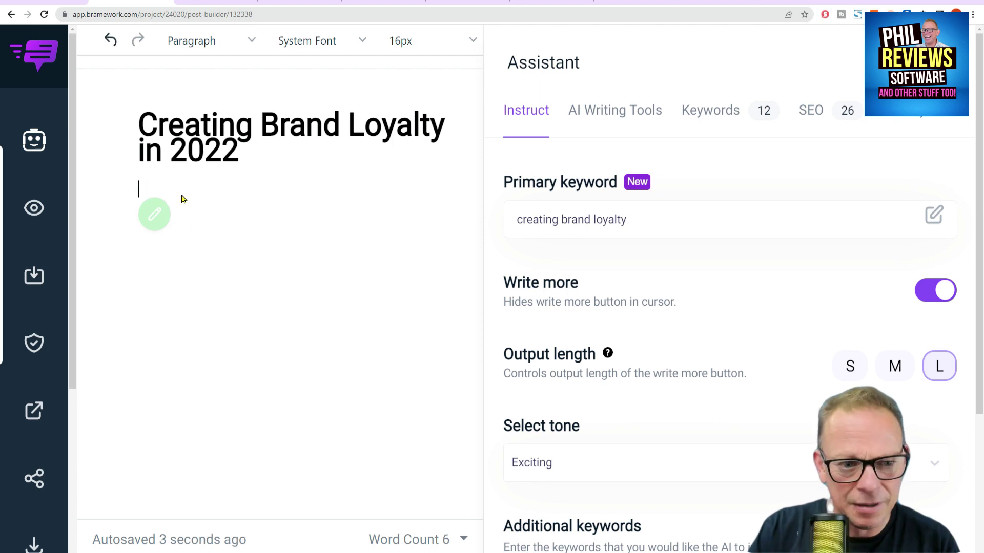
pyautogui.press('BackSpace')
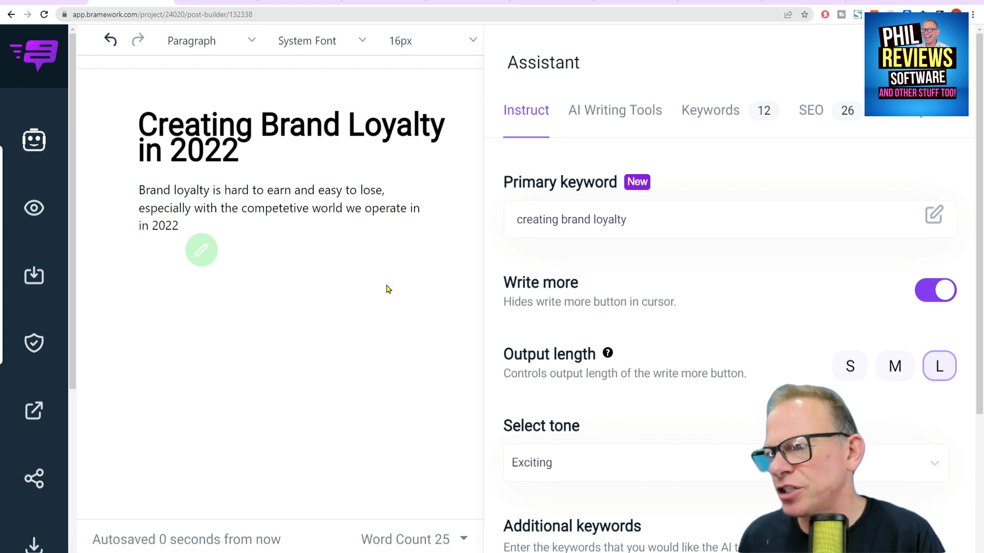
pyautogui.click(197, 261)
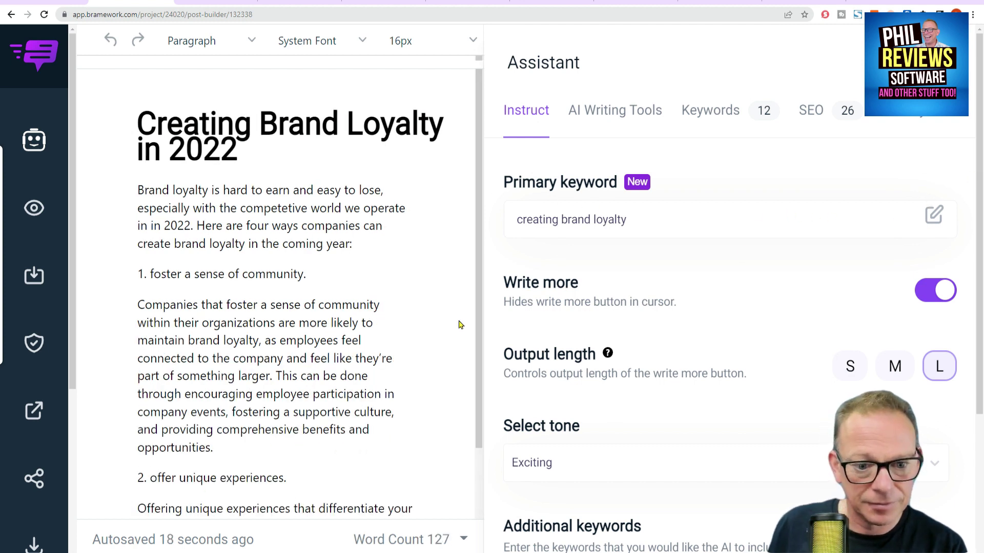
# Read through the AI-generated brand-loyalty text from the introduction to the end of the unique-experiences paragraph
pyautogui.moveTo(472, 265); pyautogui.dragTo(477, 290)
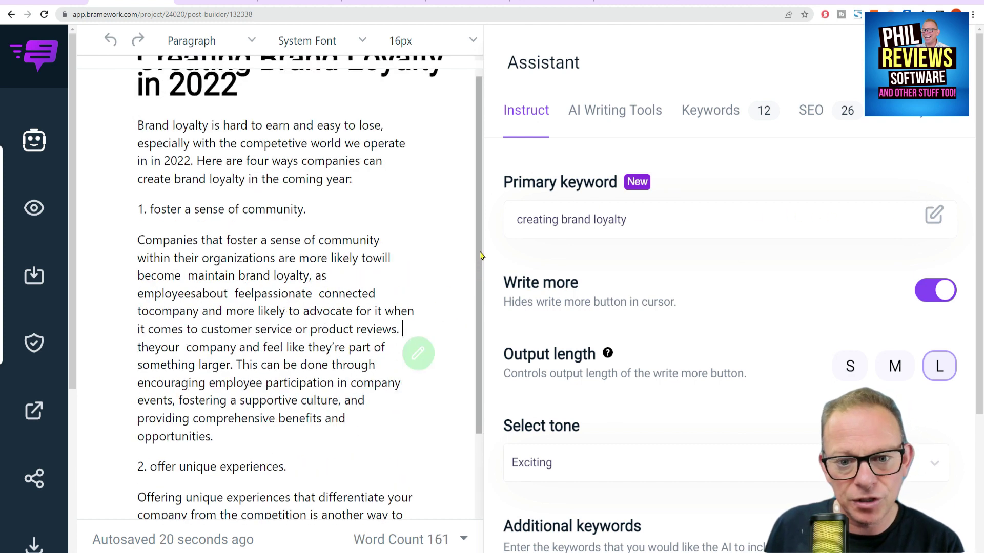
pyautogui.moveTo(480, 252); pyautogui.dragTo(493, 116)
pyautogui.scroll(-3, 477, 206)
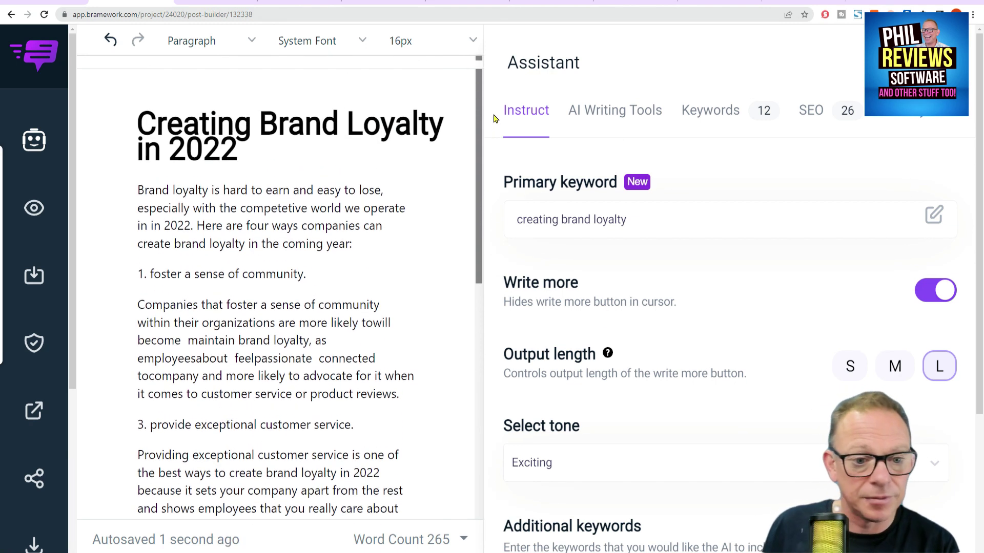
pyautogui.scroll(-1, 495, 133)
pyautogui.moveTo(491, 162); pyautogui.dragTo(471, 171)
pyautogui.scroll(-2, 471, 175)
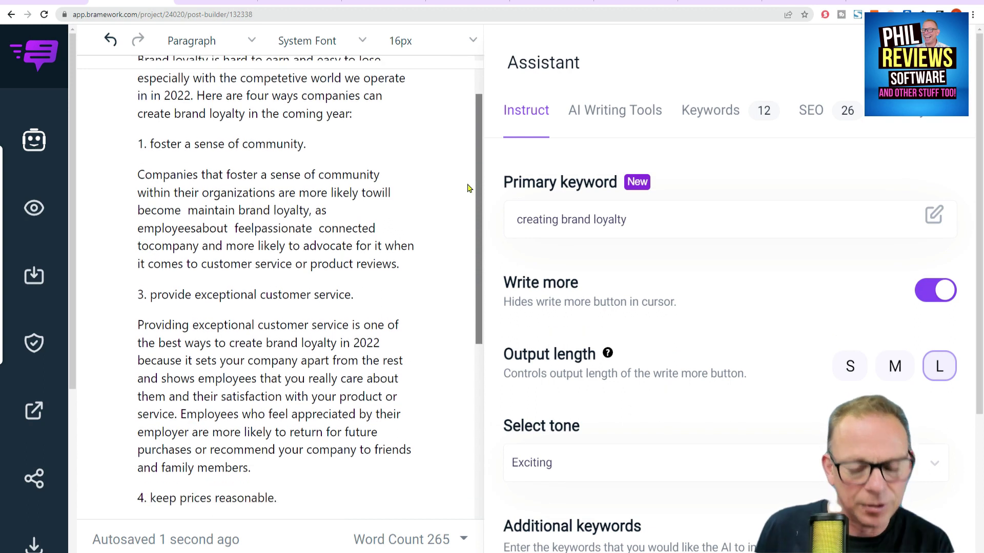
pyautogui.scroll(-3, 465, 189)
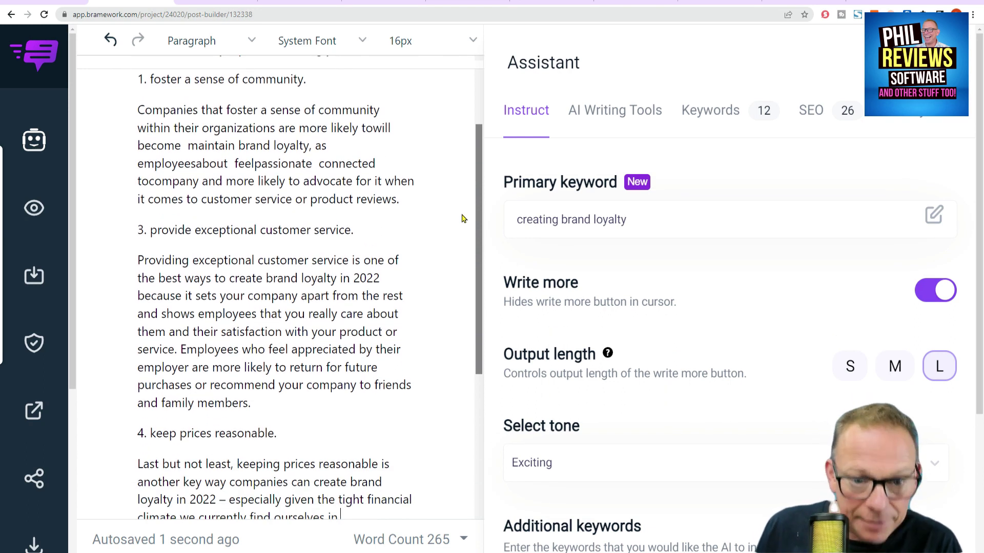
pyautogui.scroll(-10, 461, 231)
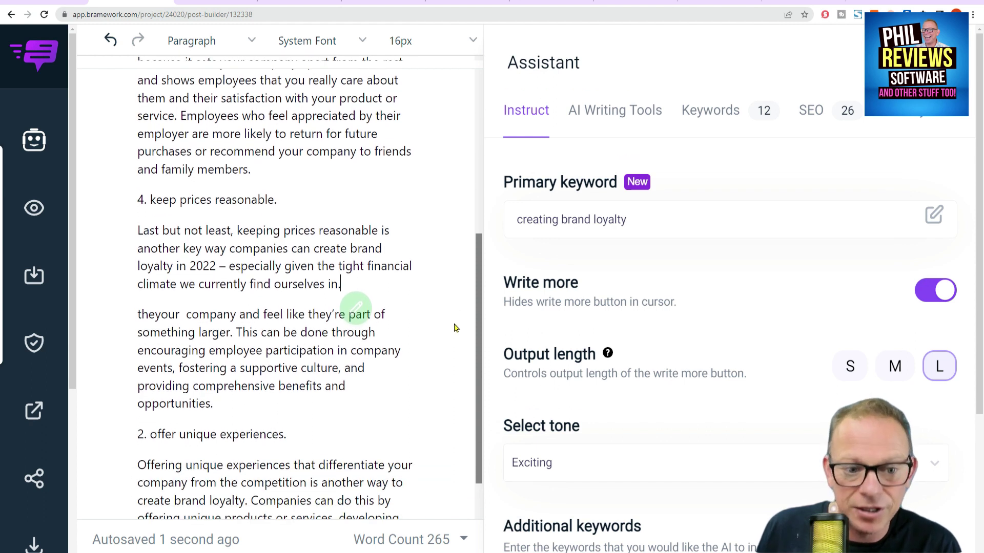
pyautogui.scroll(-5, 456, 328)
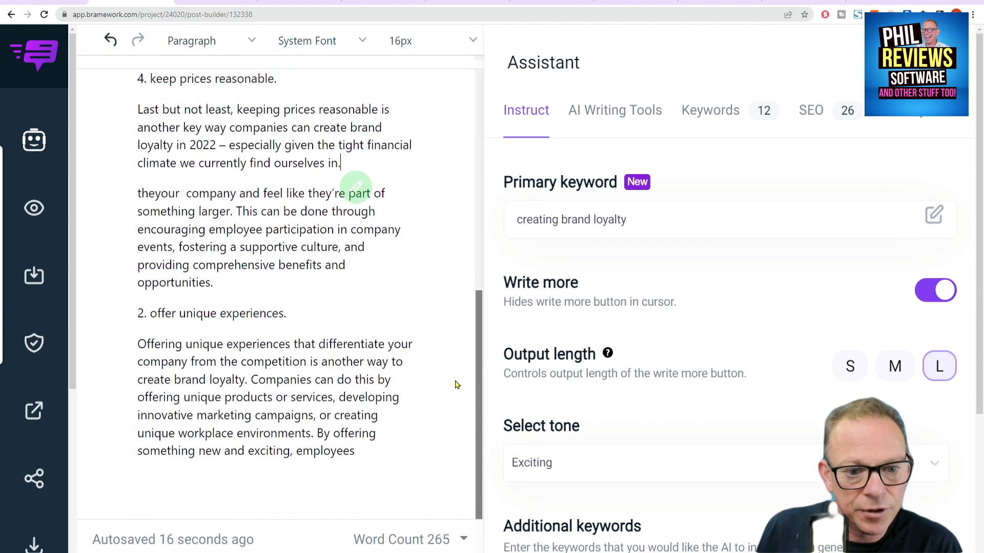
pyautogui.scroll(-1, 456, 389)
pyautogui.scroll(20, 428, 136)
pyautogui.scroll(-9, 428, 237)
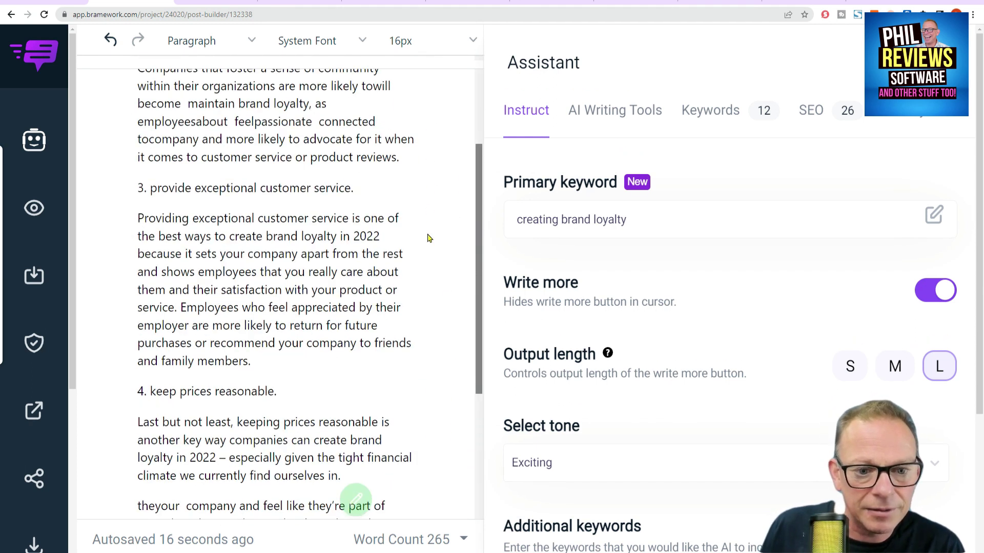
pyautogui.scroll(2, 433, 217)
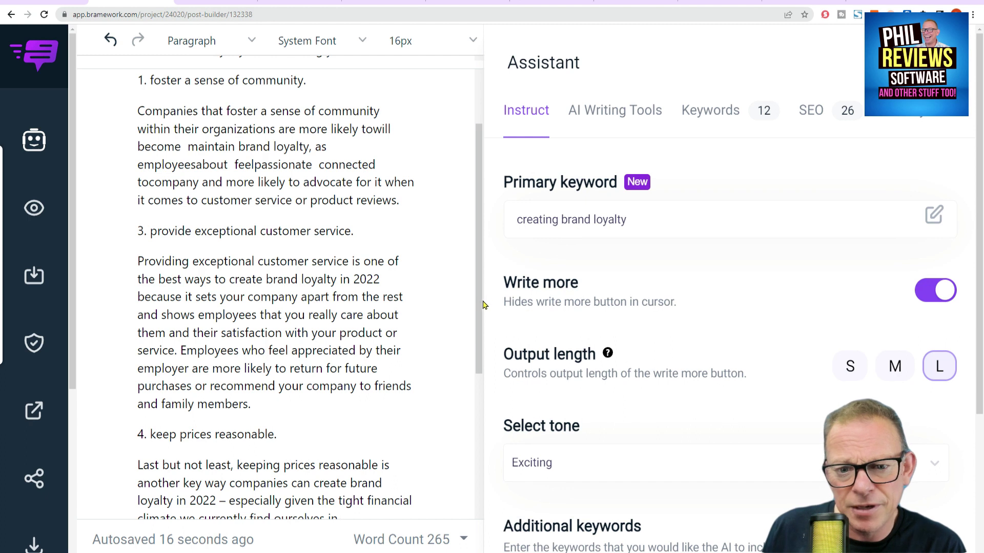
pyautogui.moveTo(481, 302); pyautogui.dragTo(498, 86)
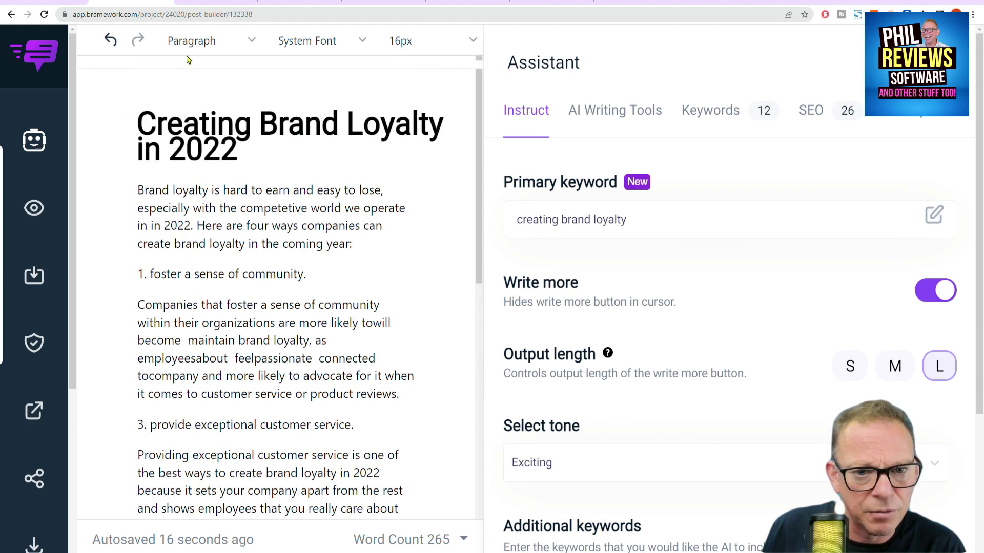
pyautogui.moveTo(477, 215); pyautogui.dragTo(476, 500)
pyautogui.click(398, 434)
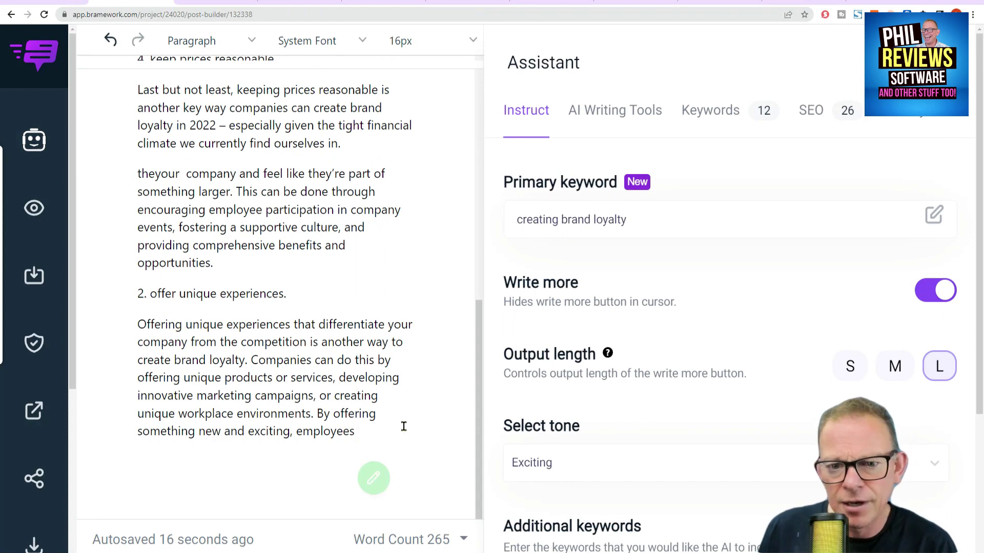
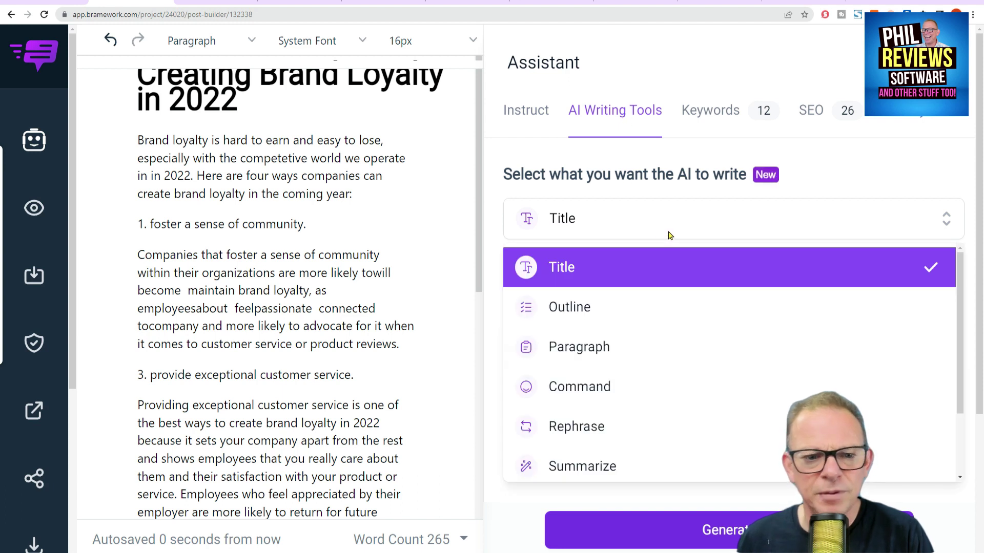
# Set the AI writing tool to write a Paragraph
pyautogui.click(624, 348)
pyautogui.click(474, 249)
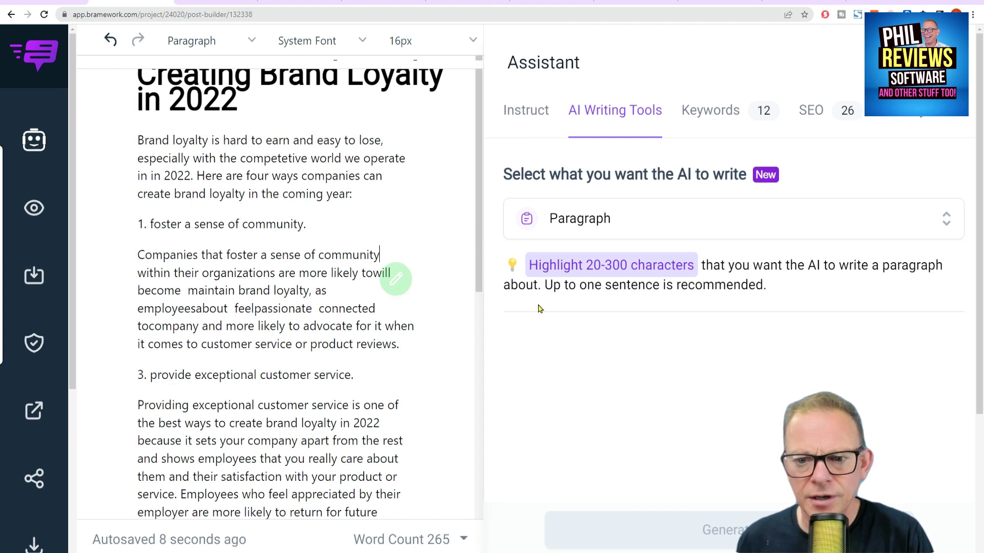
pyautogui.click(636, 234)
pyautogui.click(689, 348)
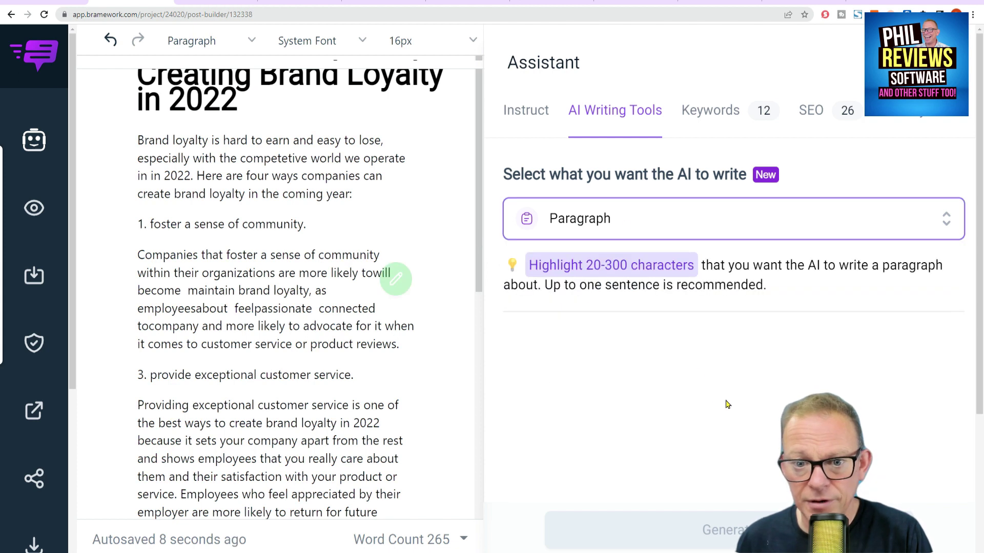
# Add the closing sentence "Gifting regular customers with discount events and free products is a great way to keep hold of loyal customers." to the post
pyautogui.write('Gifting c')
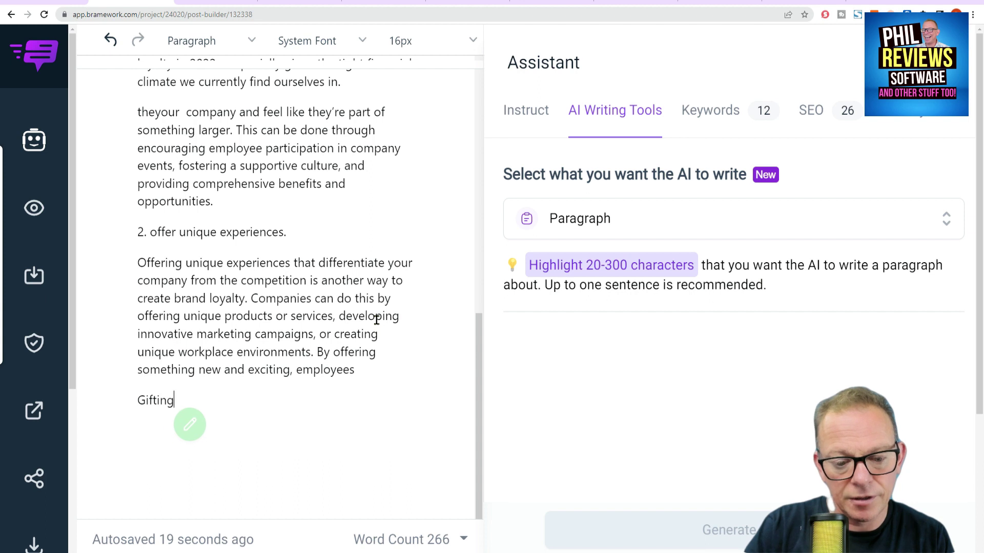
pyautogui.press('BackSpace')
pyautogui.write('re')
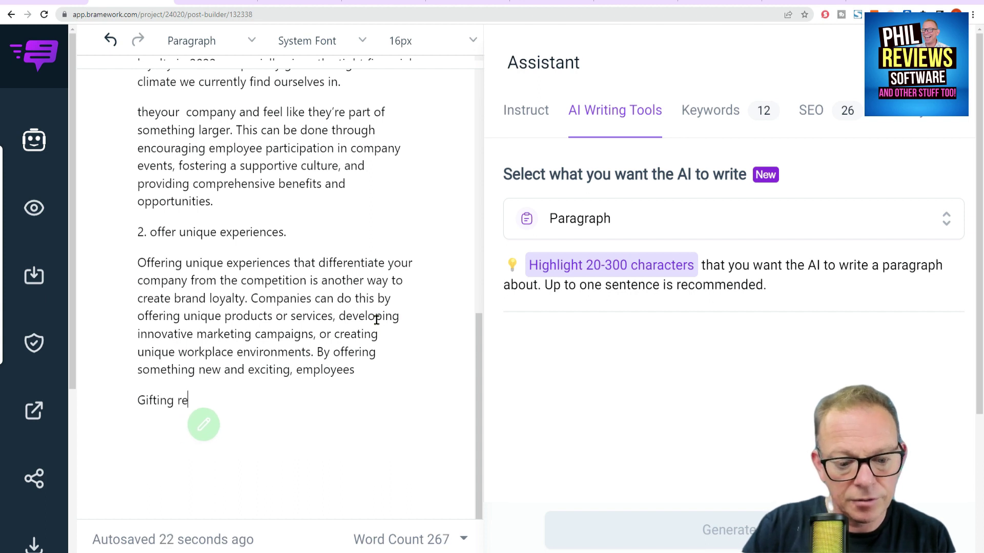
pyautogui.write('gular cus')
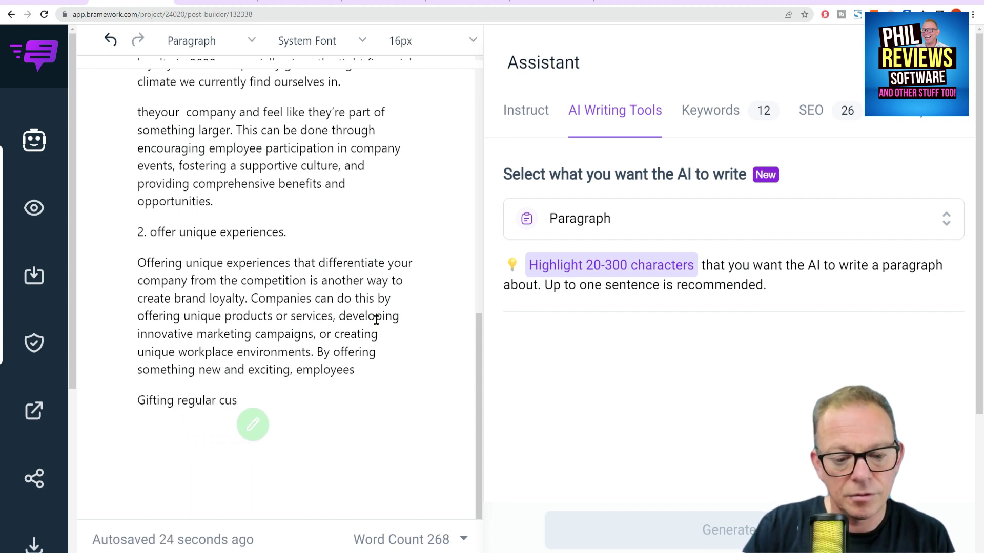
pyautogui.write('tomer')
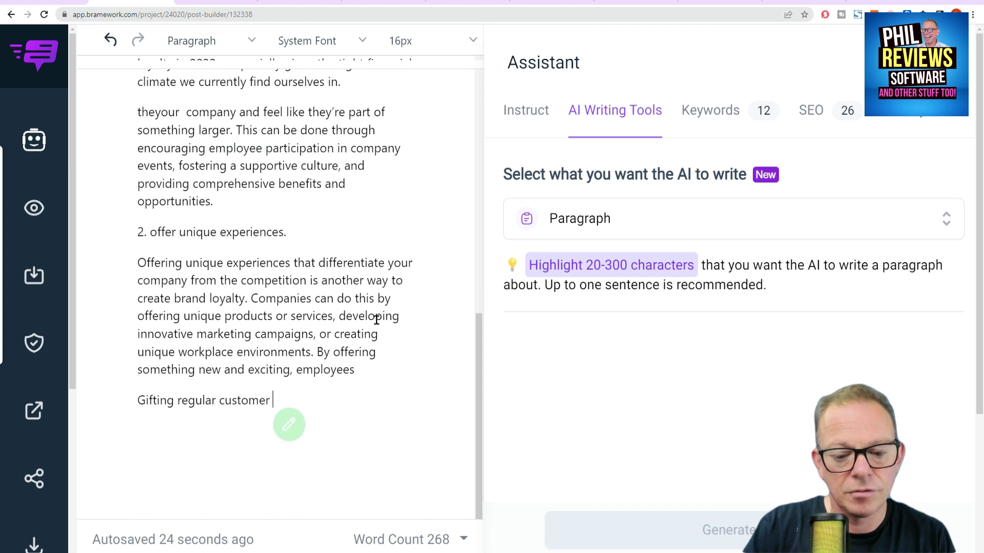
pyautogui.write('s with d')
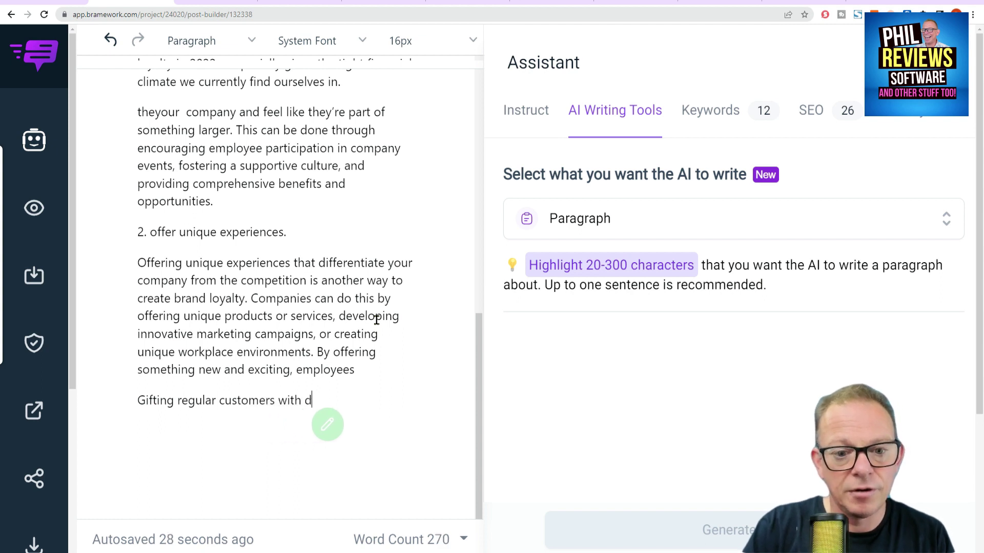
pyautogui.write('iscount ')
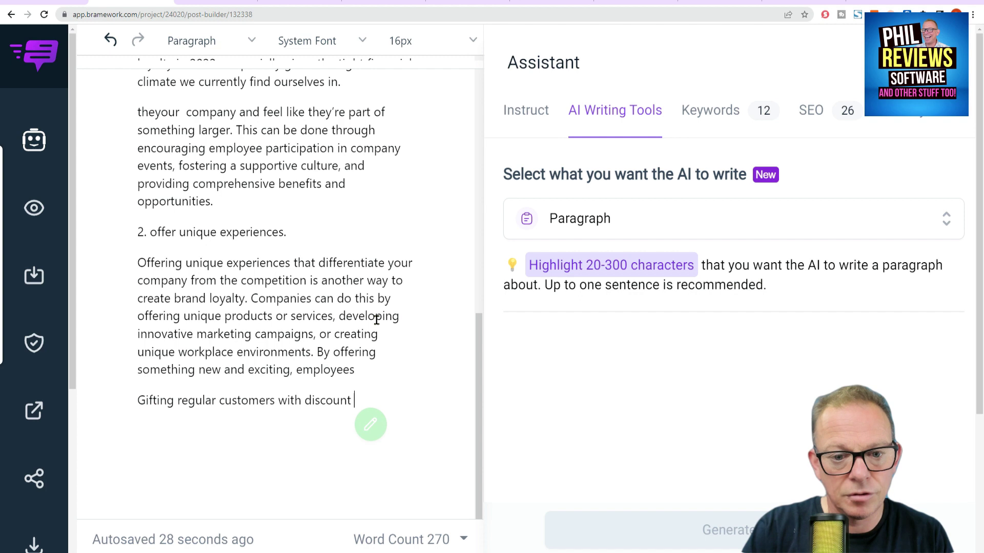
pyautogui.write('event')
pyautogui.press('BackSpace')
pyautogui.write('s and free')
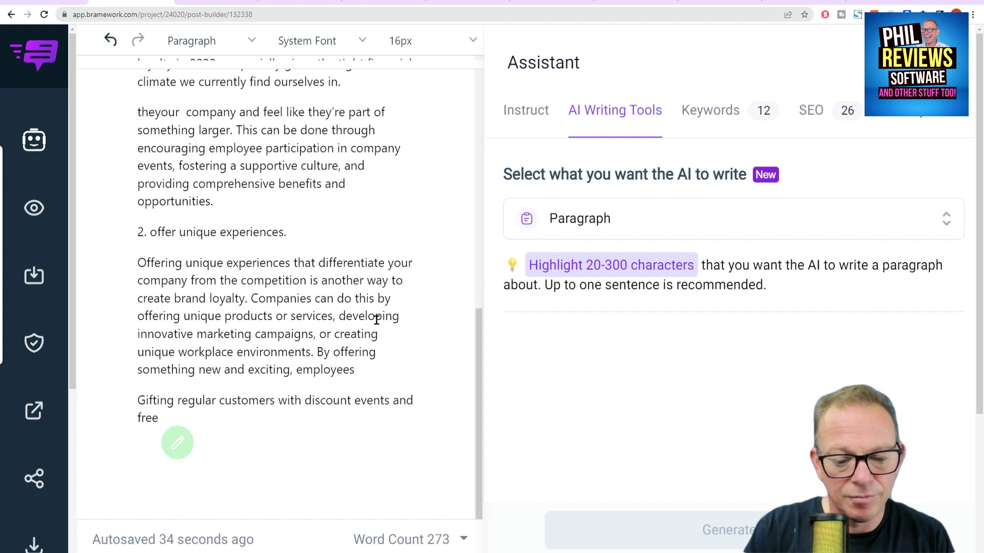
pyautogui.write(' procu')
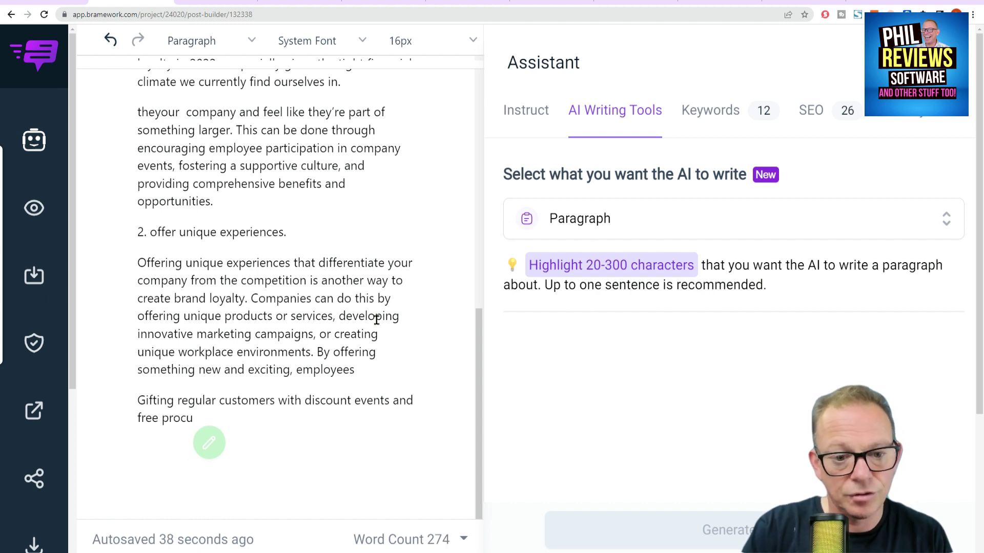
pyautogui.press('BackSpace')
pyautogui.press('BackSpace')
pyautogui.write('du')
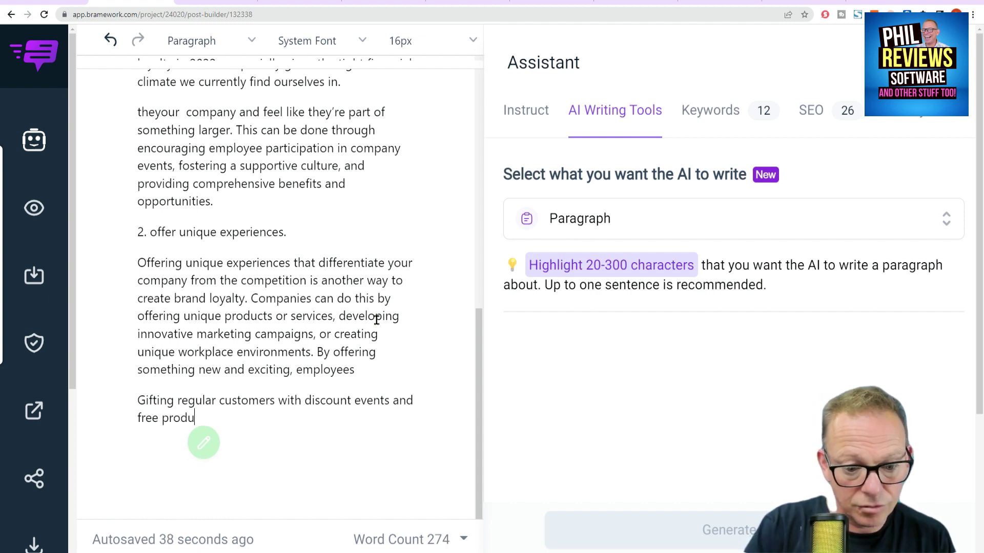
pyautogui.write('cts is ')
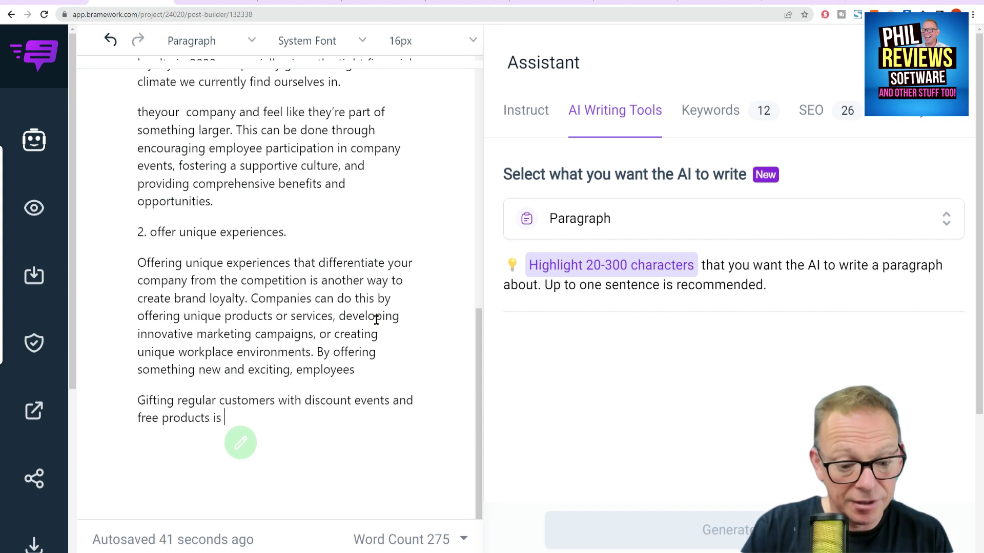
pyautogui.write('a great was t')
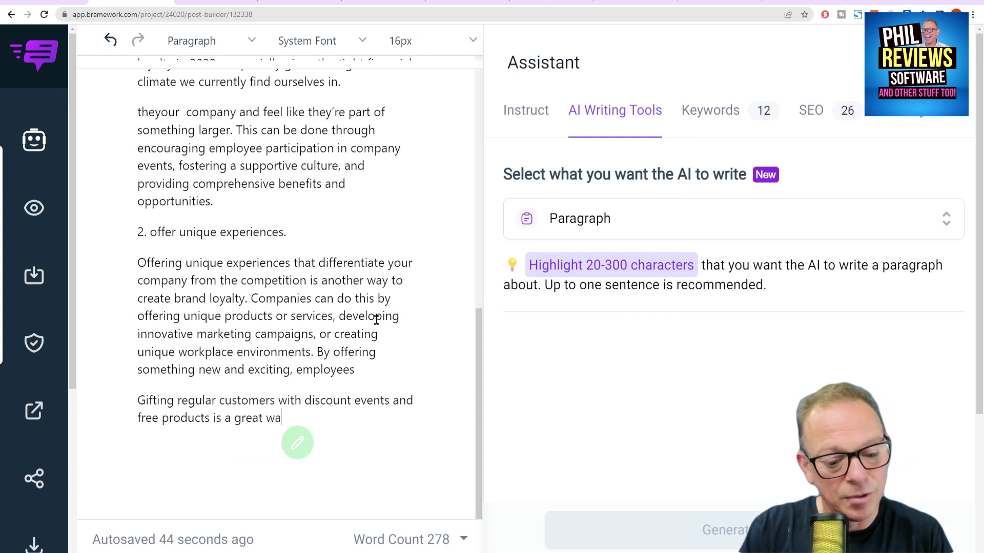
pyautogui.press('BackSpace')
pyautogui.press('BackSpace')
pyautogui.write('y to')
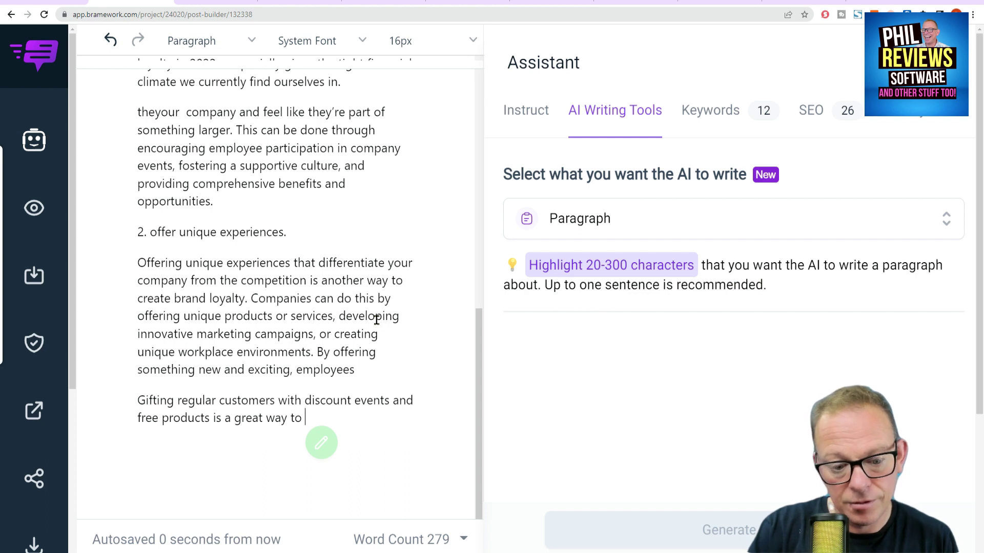
pyautogui.write('keep ')
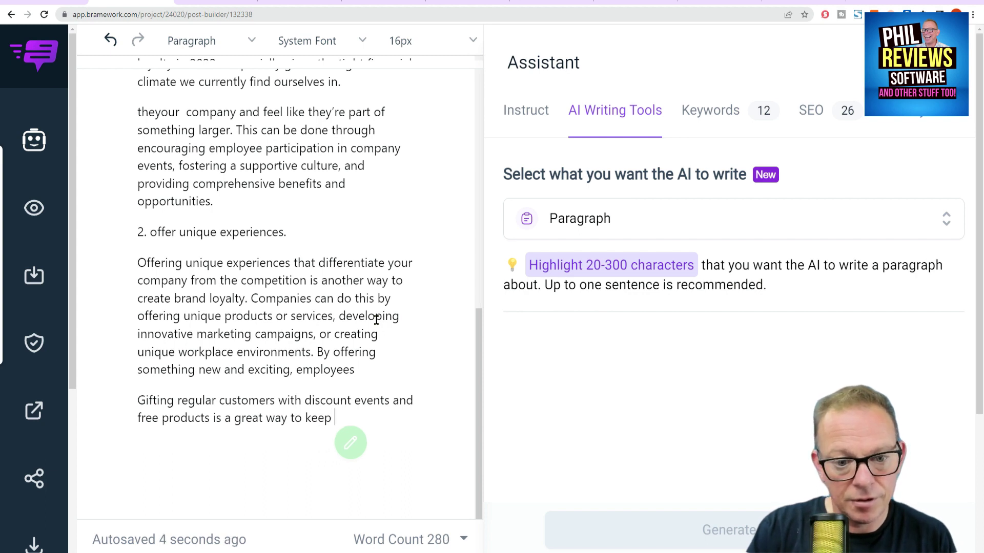
pyautogui.write('hold of l')
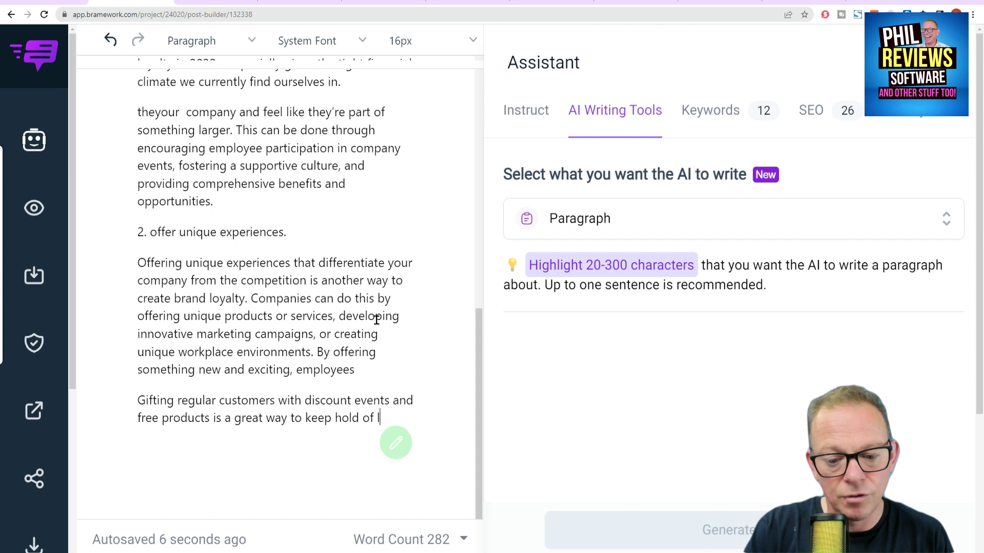
pyautogui.write('oyal custo')
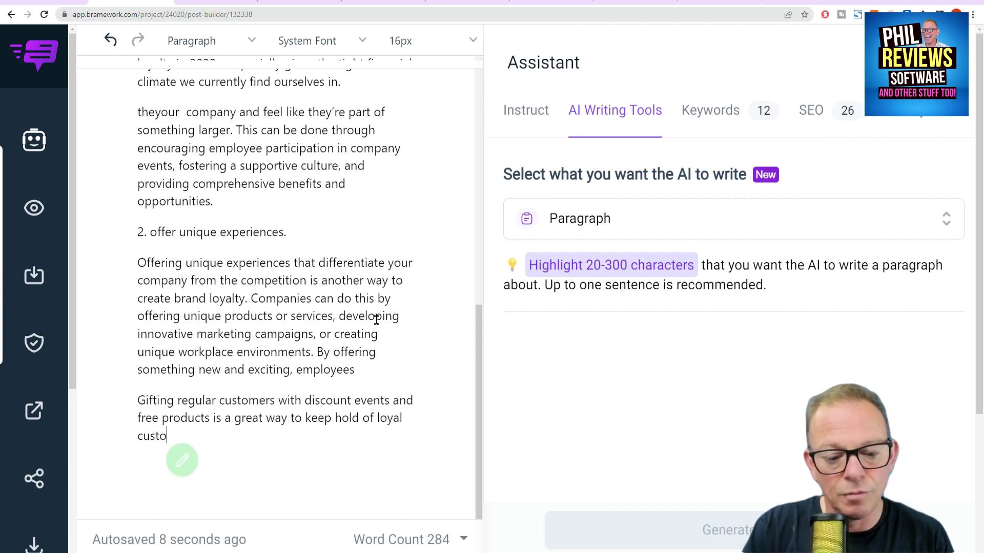
pyautogui.write('mers.')
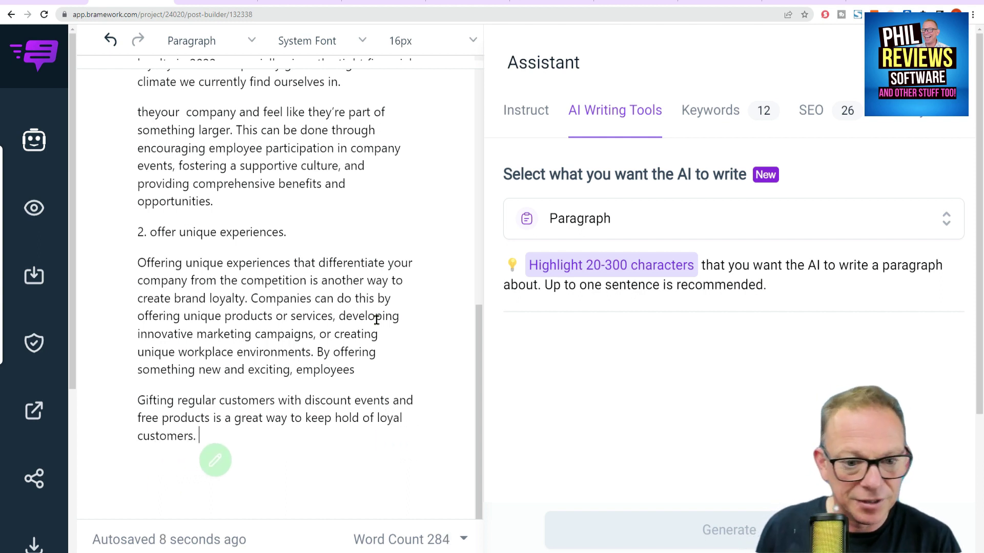
pyautogui.click(208, 470)
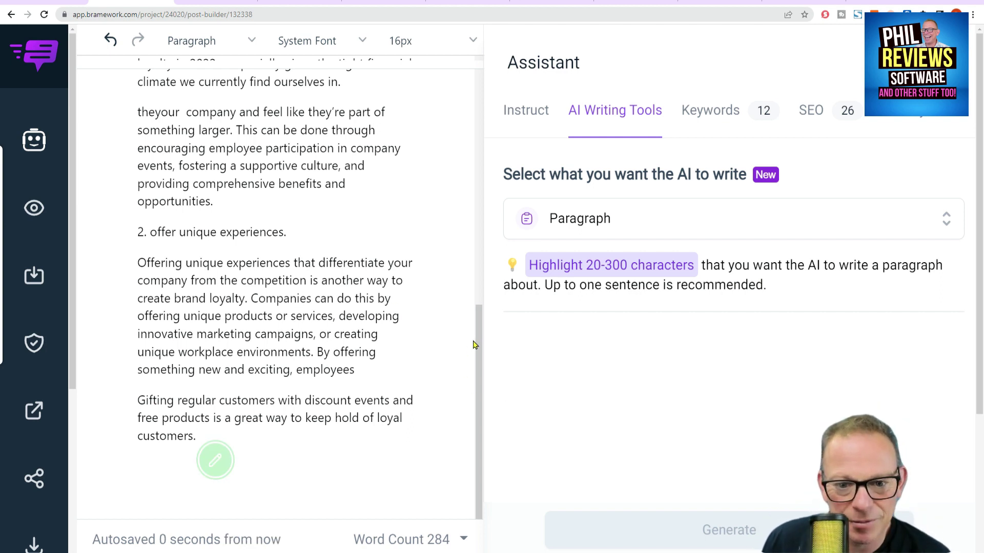
# Generate an AI paragraph from the full sentence about gifting regular customers
pyautogui.scroll(-1, 472, 348)
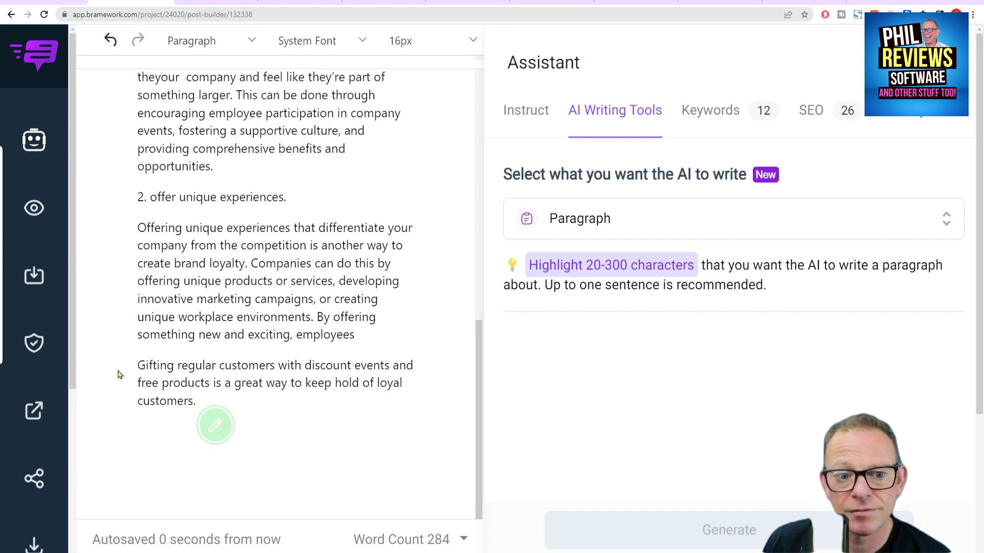
pyautogui.click(135, 365)
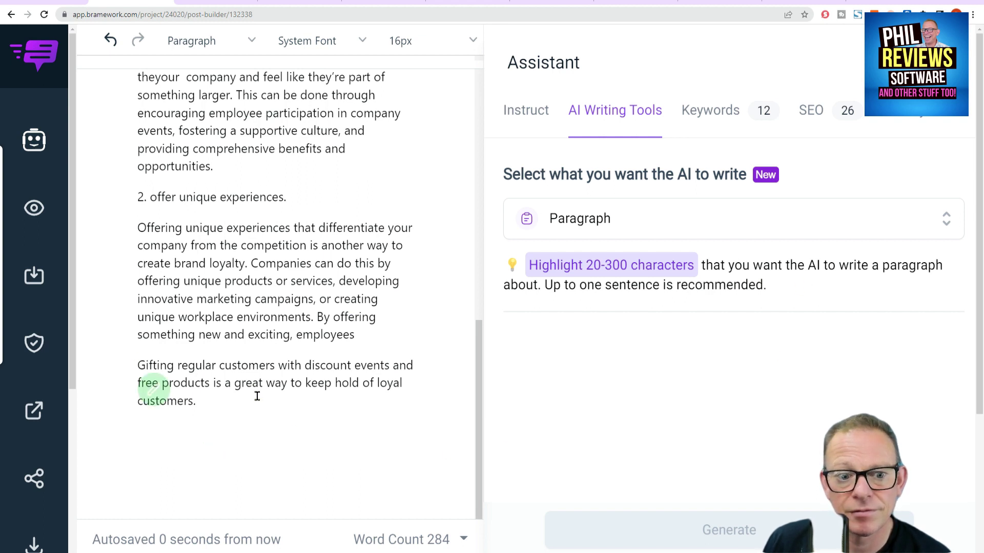
pyautogui.moveTo(137, 368); pyautogui.dragTo(294, 417)
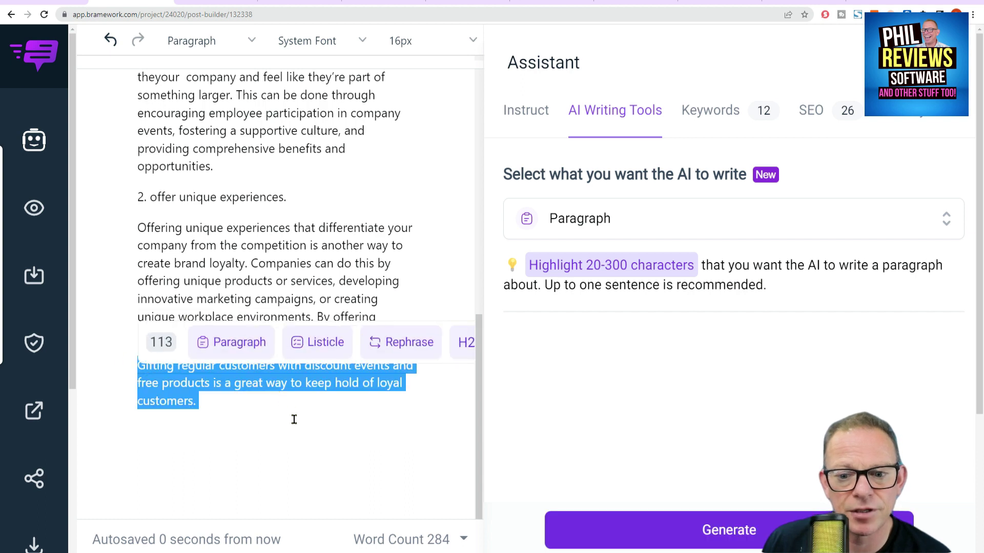
pyautogui.click(739, 542)
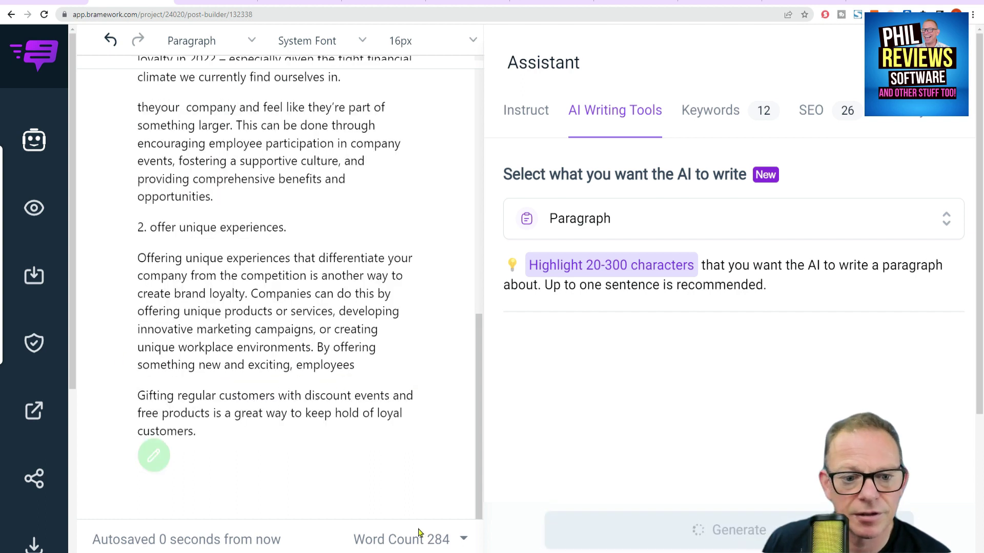
pyautogui.moveTo(142, 394); pyautogui.dragTo(268, 425)
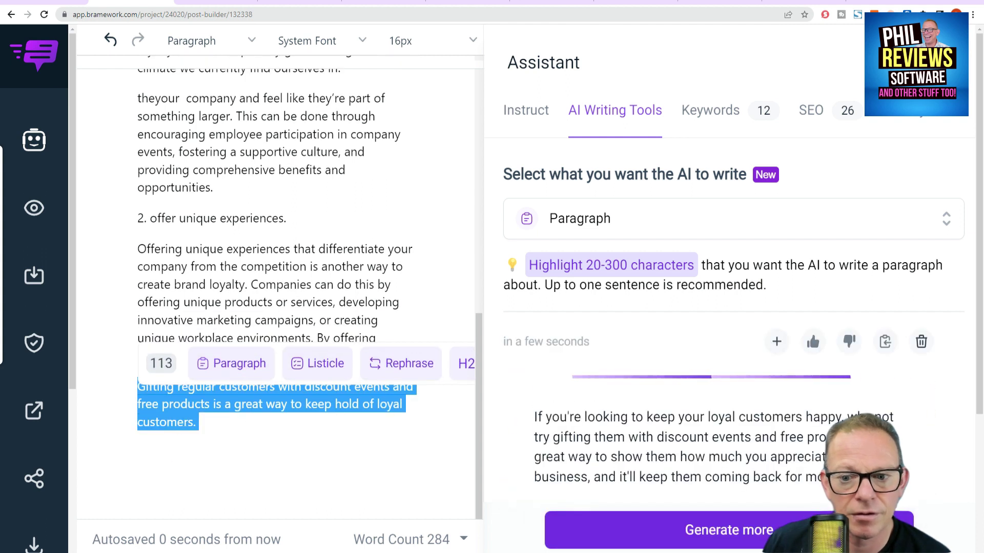
pyautogui.moveTo(980, 340); pyautogui.dragTo(980, 373)
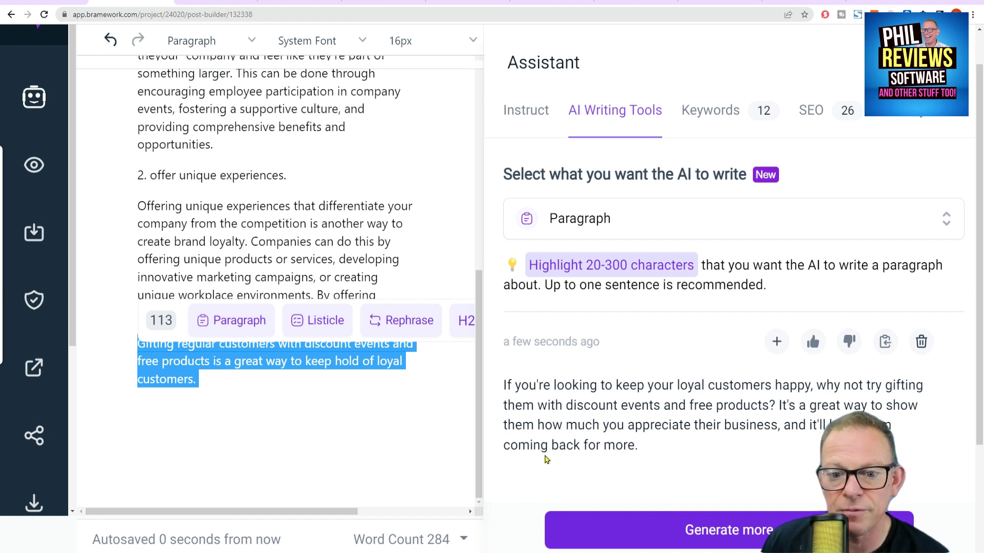
# Try to copy the generated paragraph into the post after the gifting sentence, and delete the stray pasted text
pyautogui.click(638, 444)
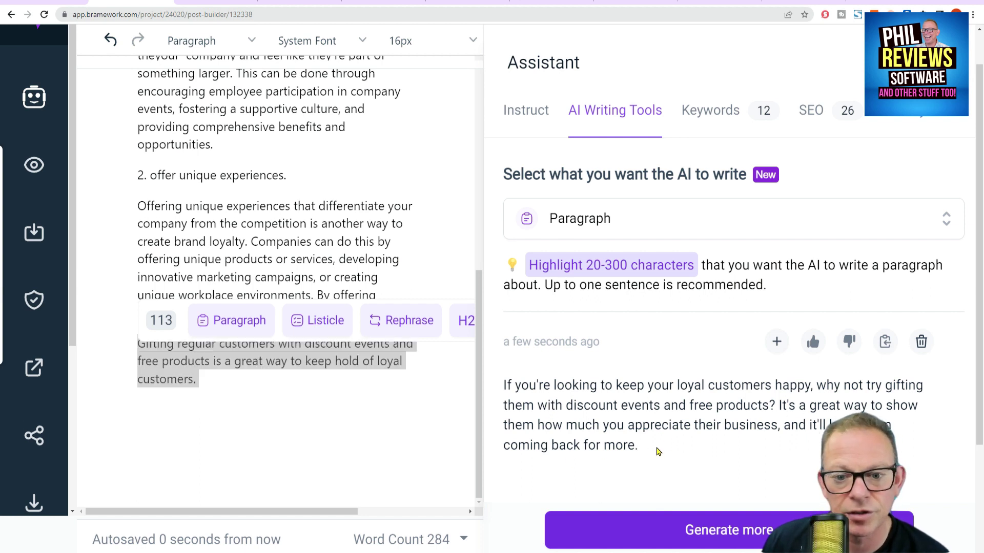
pyautogui.click(885, 342)
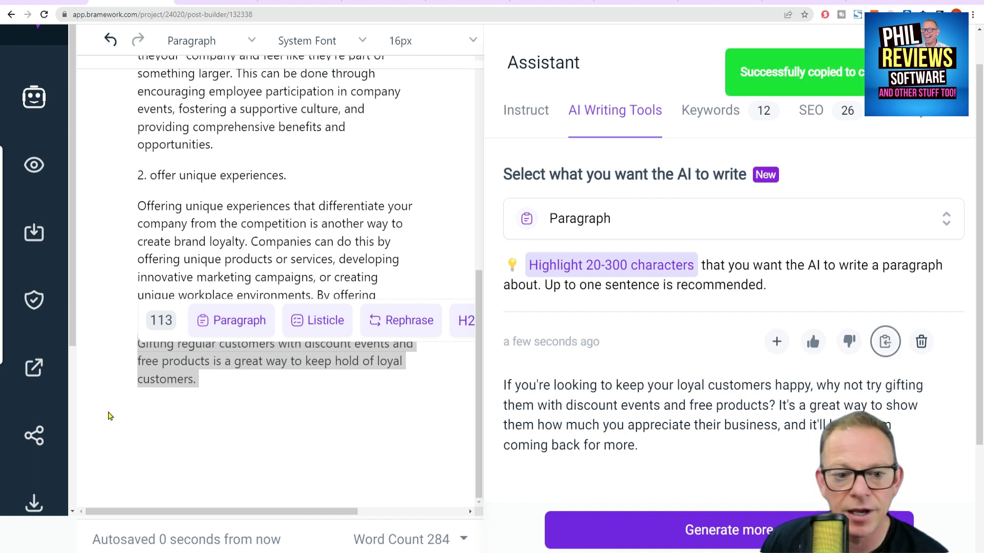
pyautogui.click(233, 392)
pyautogui.hotkey('ctrl', 'v')
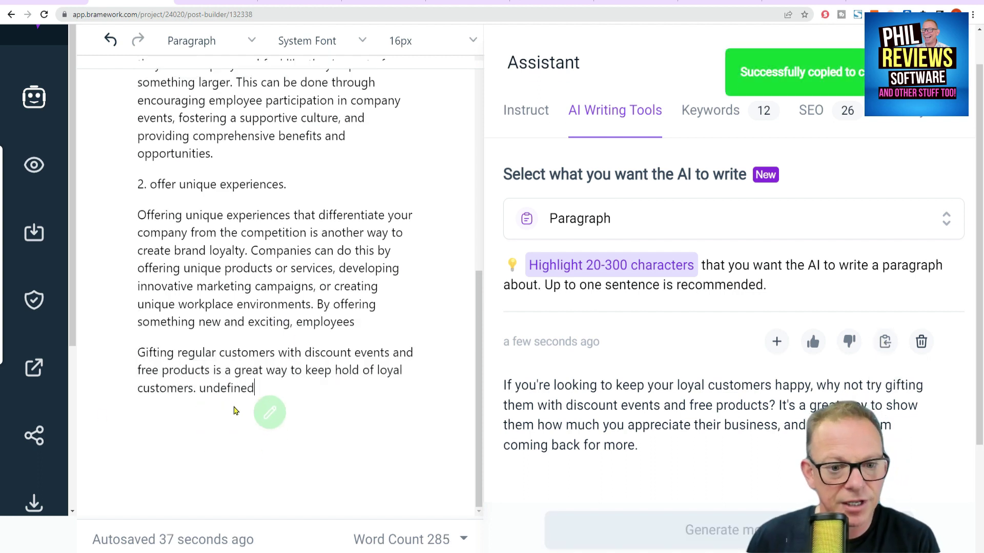
pyautogui.press('BackSpace')
pyautogui.press('BackSpace')
pyautogui.press('BackSpace')
pyautogui.press('BackSpace')
pyautogui.press('BackSpace')
pyautogui.press('BackSpace')
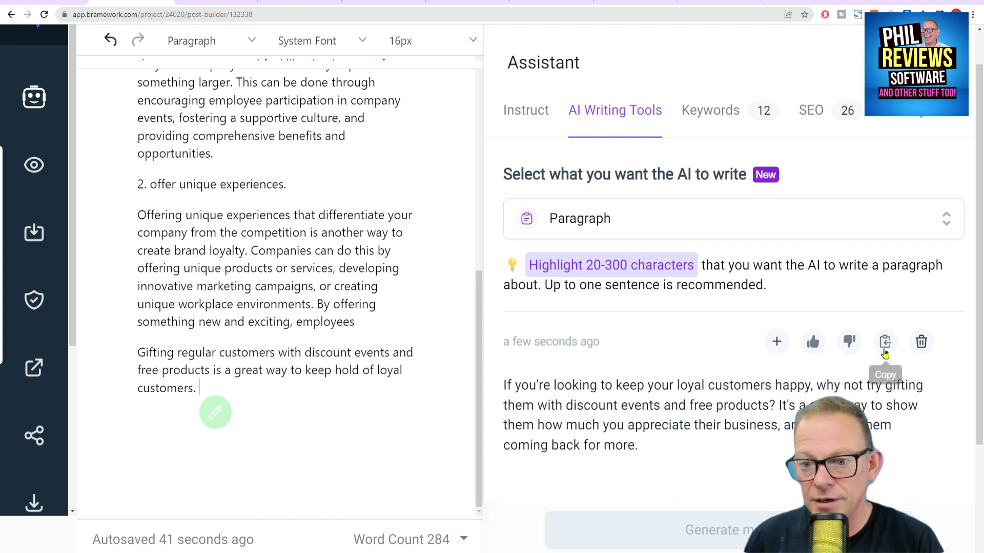
# Retry pasting the generated paragraph at the end of the post, also with the editor's own Paste command, clearing the stray text
pyautogui.click(885, 342)
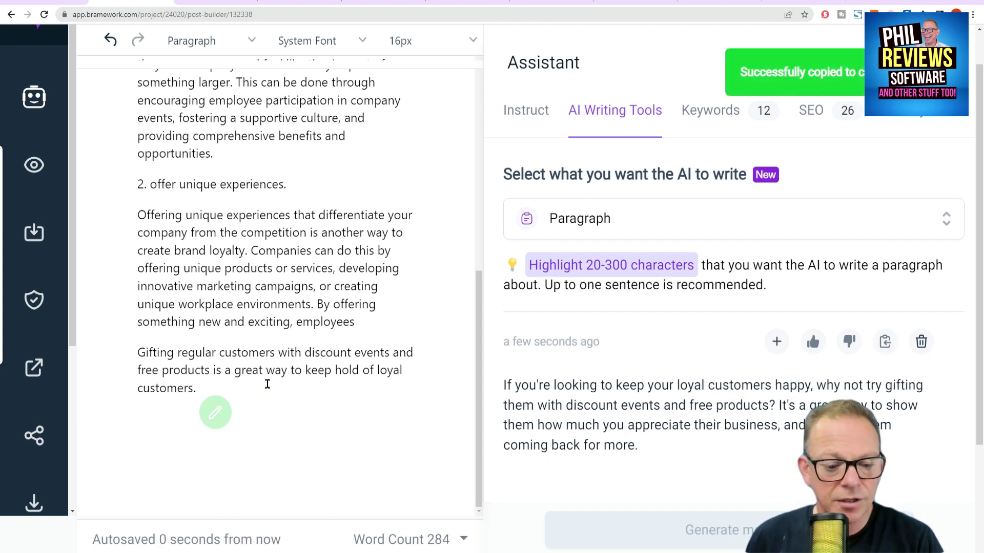
pyautogui.hotkey('ctrl', 'v')
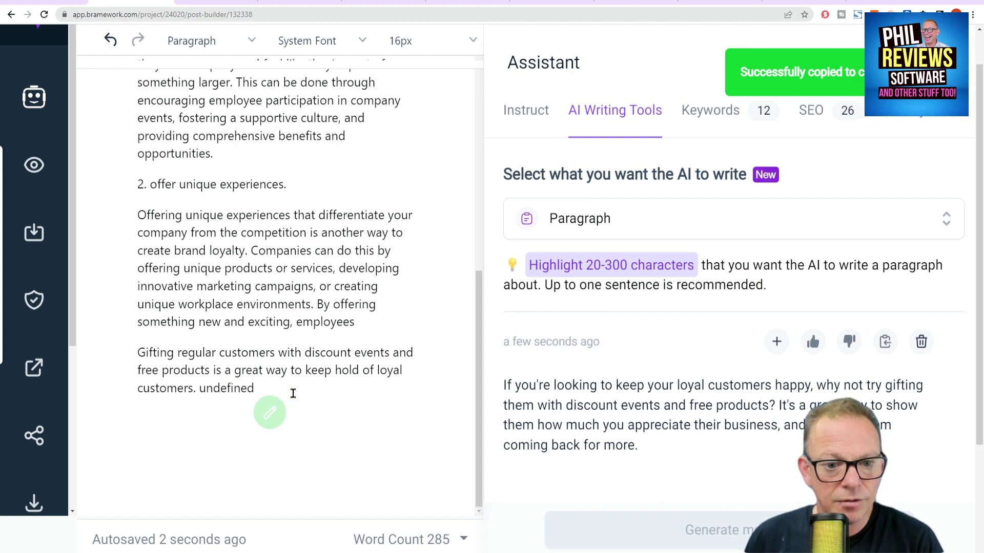
pyautogui.press('BackSpace')
pyautogui.press('BackSpace')
pyautogui.press('BackSpace')
pyautogui.press('BackSpace')
pyautogui.press('BackSpace')
pyautogui.press('BackSpace')
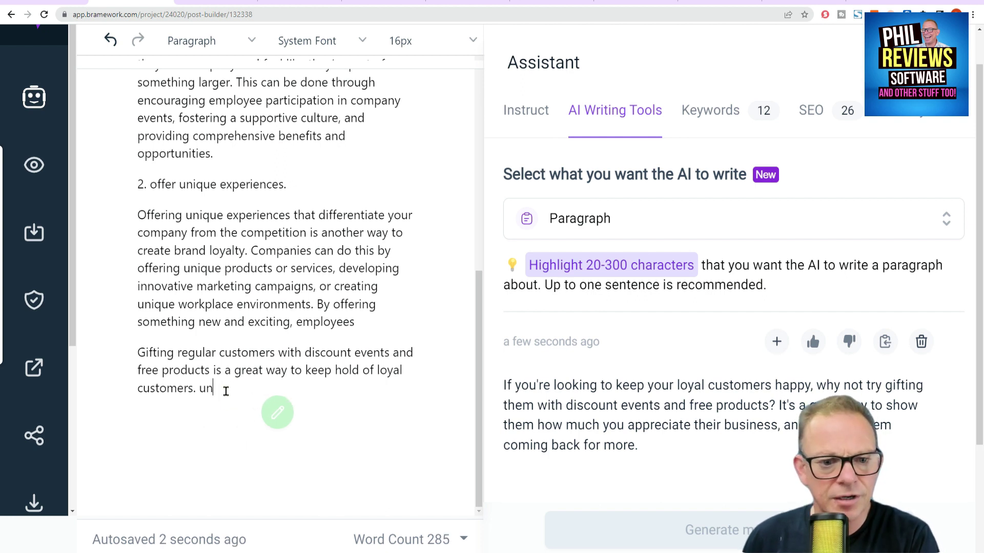
pyautogui.rightClick(226, 390)
pyautogui.click(267, 492)
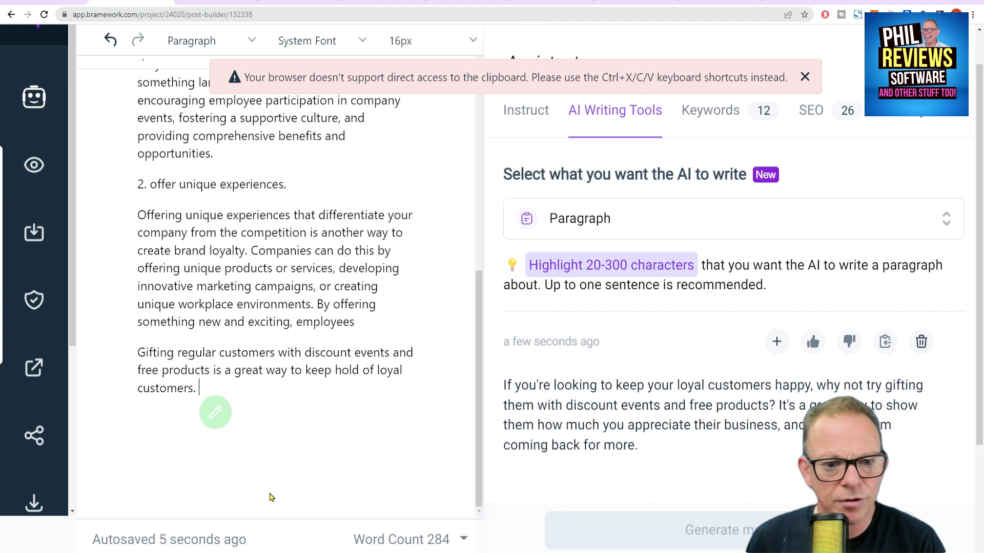
# Select and copy the full text of the generated loyal-customers paragraph and paste it below the gifting sentence
pyautogui.click(302, 353)
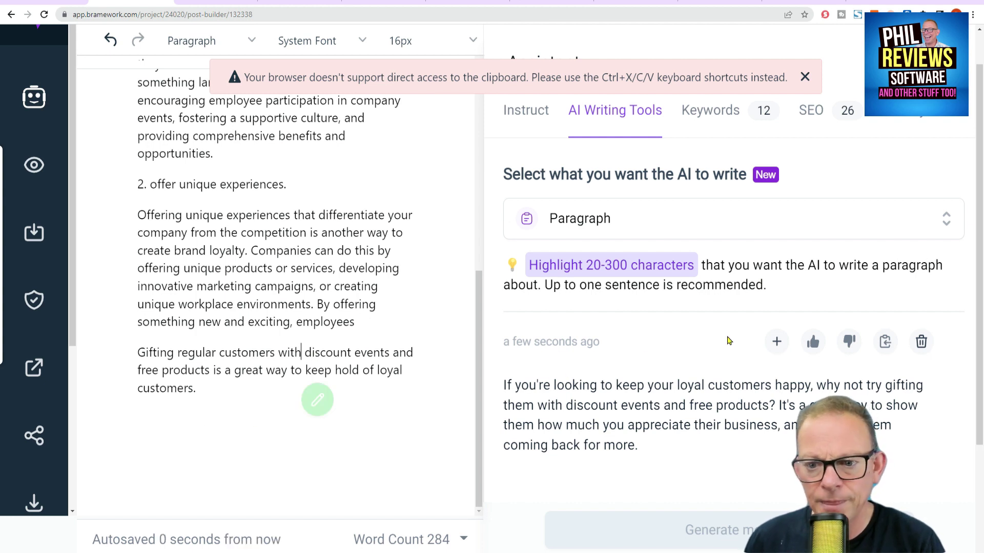
pyautogui.moveTo(500, 393); pyautogui.dragTo(666, 451)
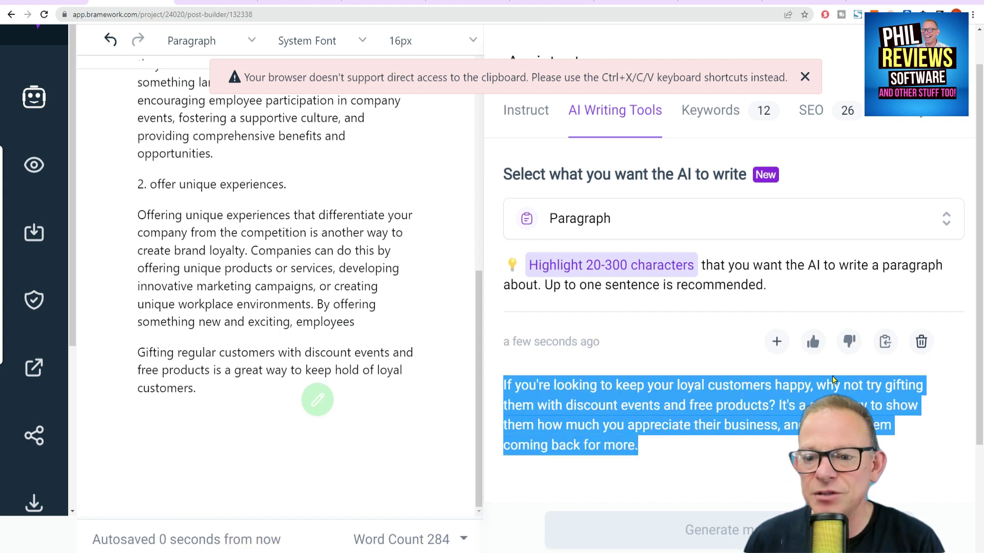
pyautogui.click(889, 355)
pyautogui.click(246, 392)
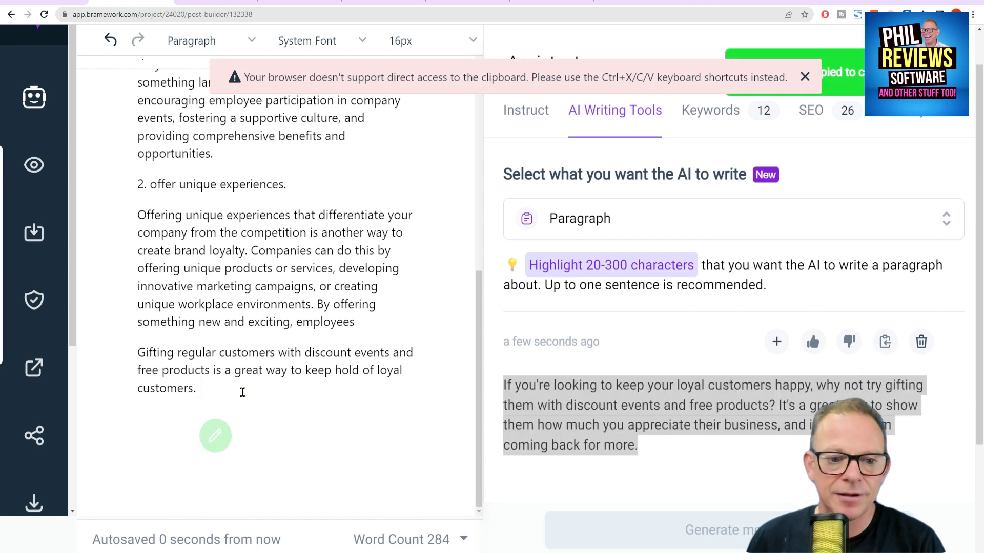
pyautogui.hotkey('ctrl', 'v')
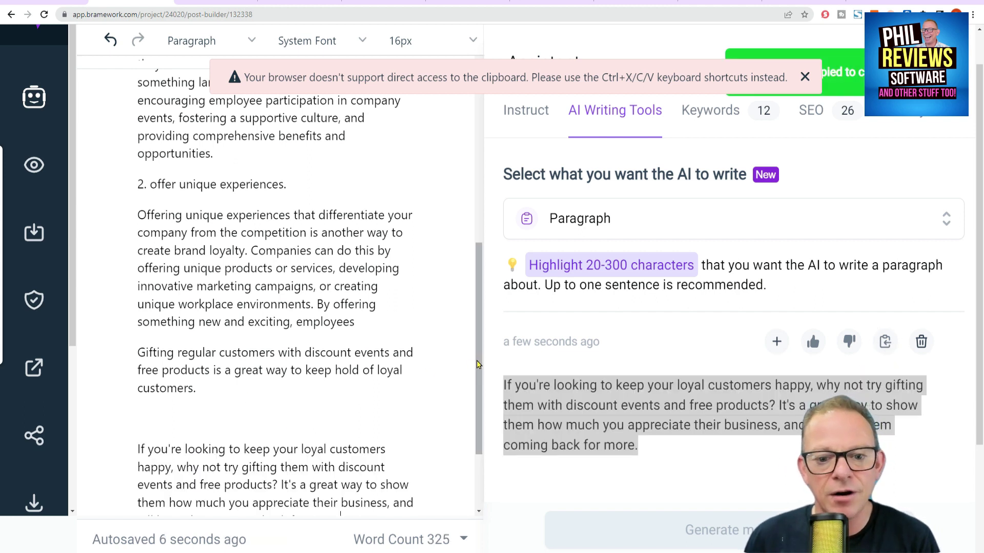
# Try to have the AI write more text at the end of the loyal-customers paragraph
pyautogui.moveTo(479, 365); pyautogui.dragTo(481, 440)
pyautogui.click(360, 417)
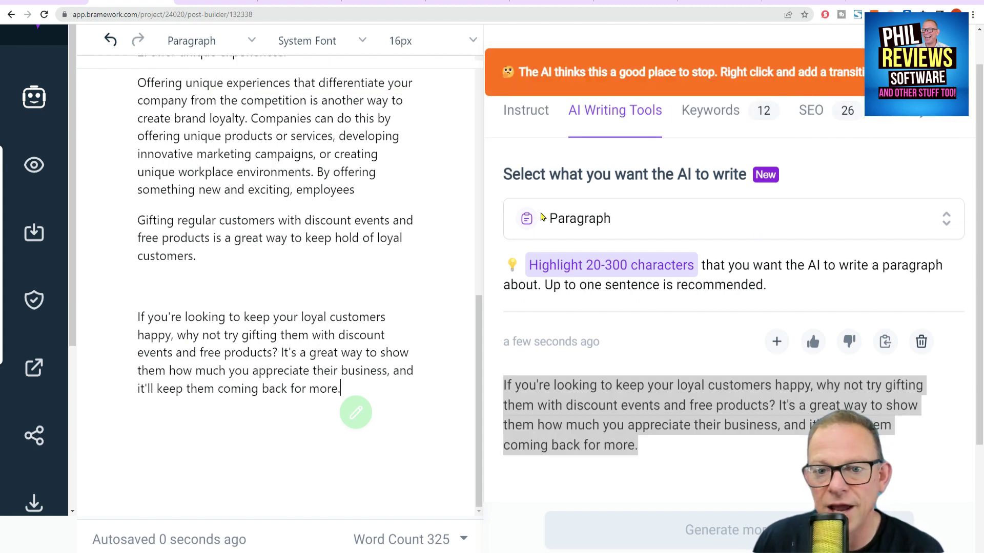
pyautogui.click(358, 420)
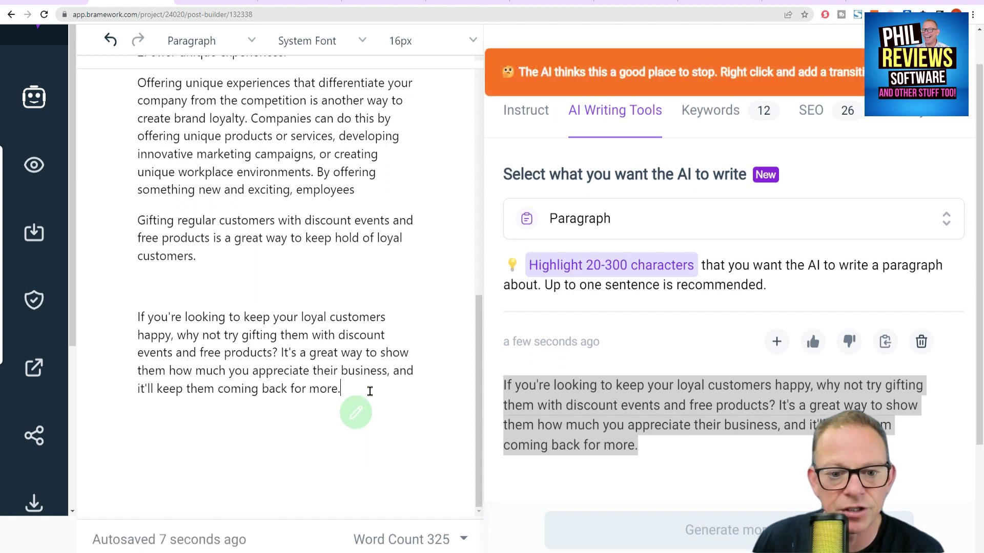
# Try to bring up the transition-word options on the AI write more control, rerunning the AI continuation in between
pyautogui.rightClick(359, 412)
pyautogui.rightClick(354, 424)
pyautogui.click(353, 423)
pyautogui.rightClick(353, 426)
pyautogui.rightClick(349, 425)
pyautogui.rightClick(456, 466)
pyautogui.rightClick(364, 412)
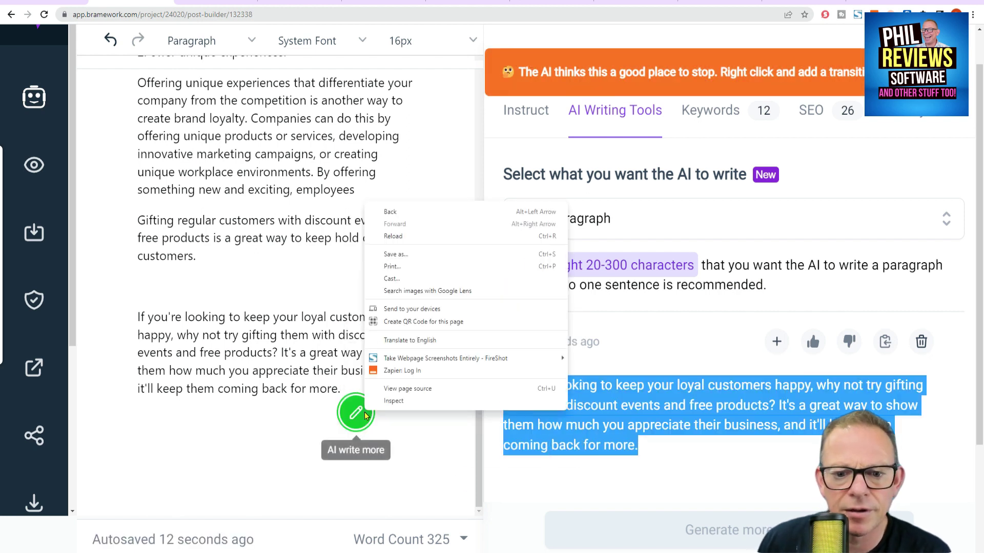
pyautogui.click(362, 415)
pyautogui.rightClick(353, 415)
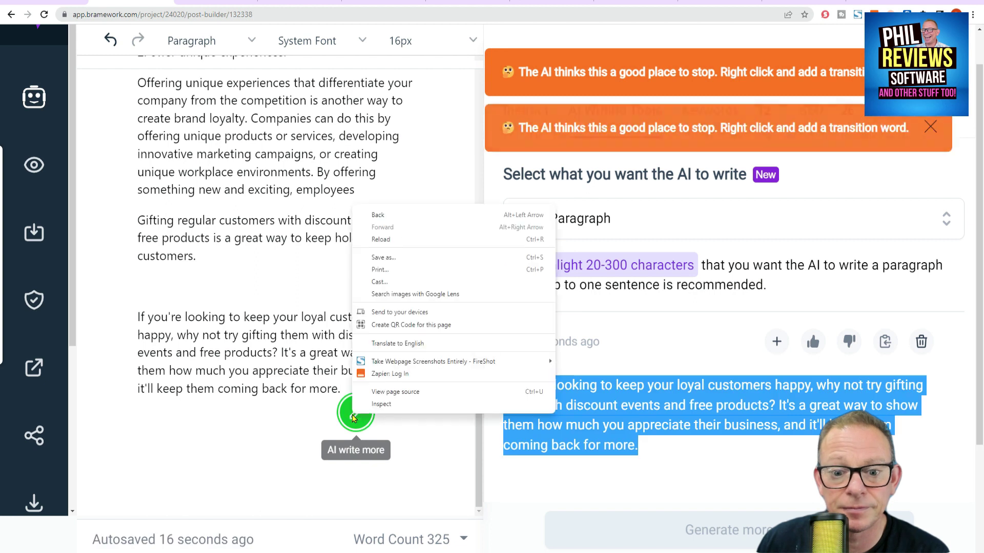
pyautogui.click(353, 417)
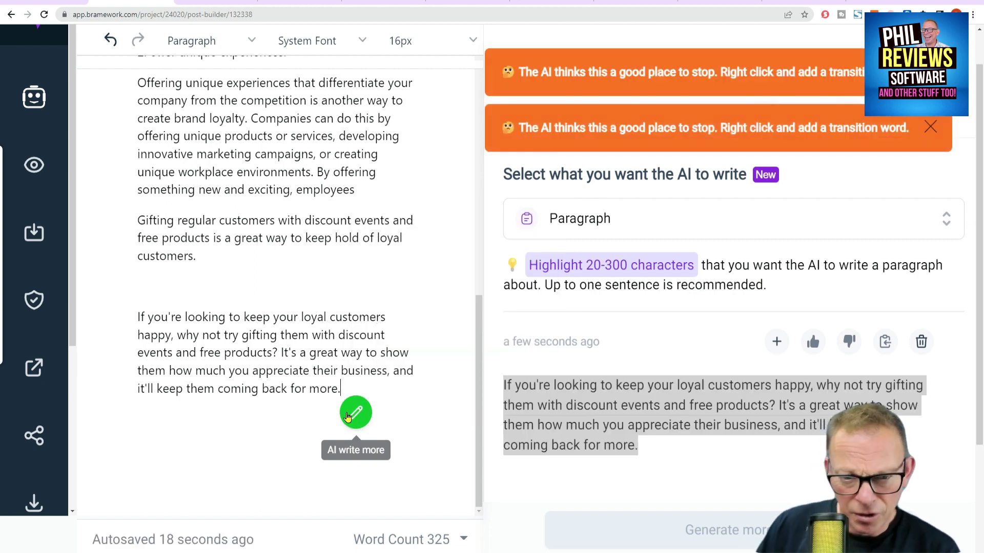
pyautogui.rightClick(352, 414)
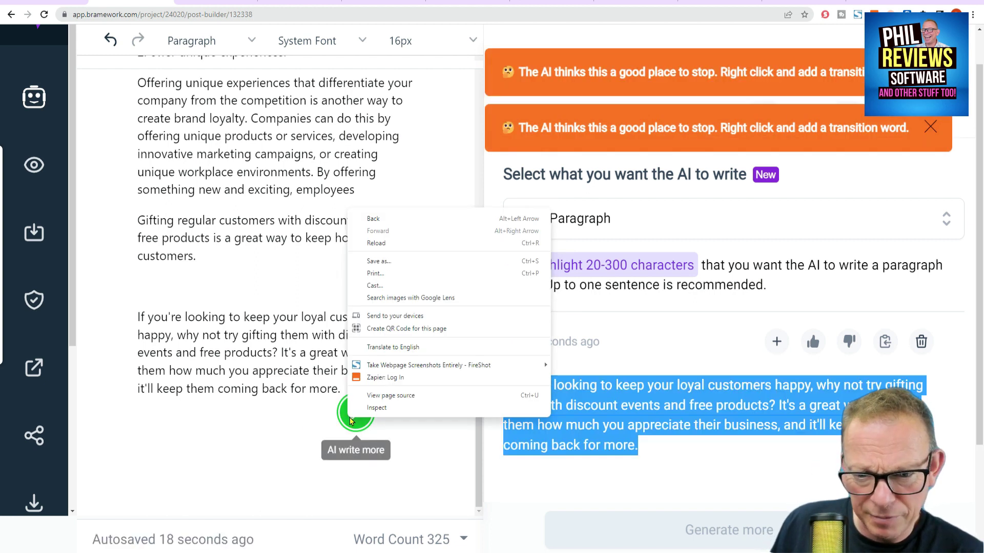
pyautogui.click(410, 433)
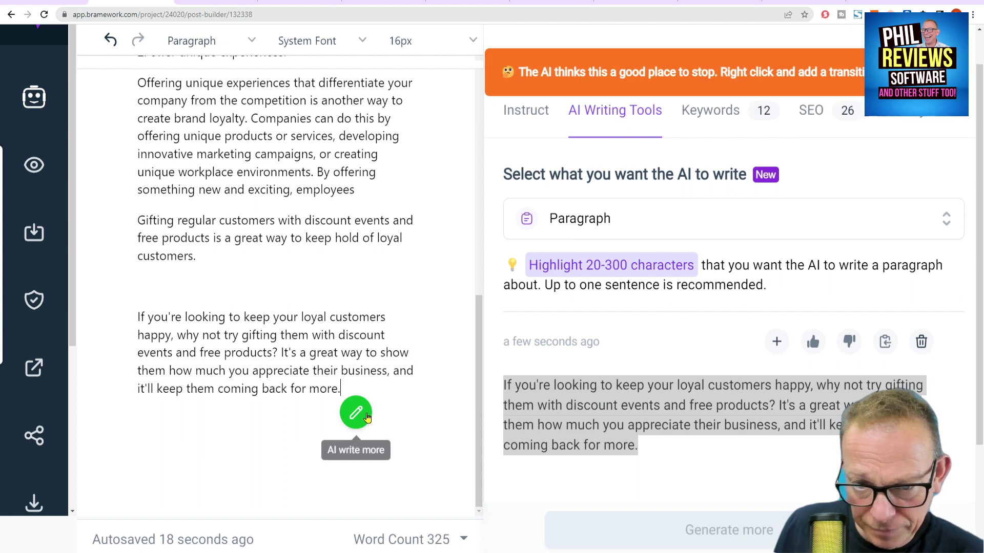
pyautogui.rightClick(367, 414)
pyautogui.click(362, 419)
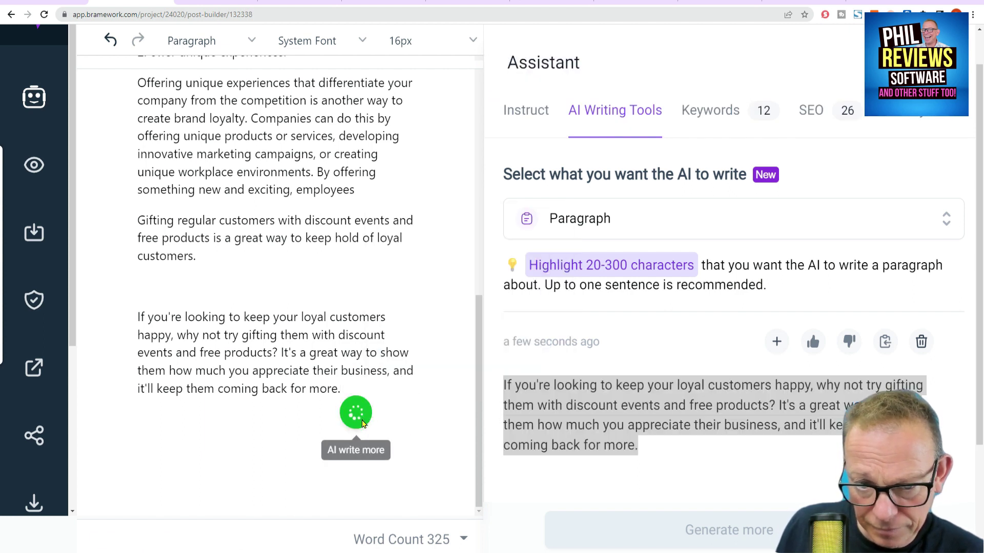
pyautogui.rightClick(361, 420)
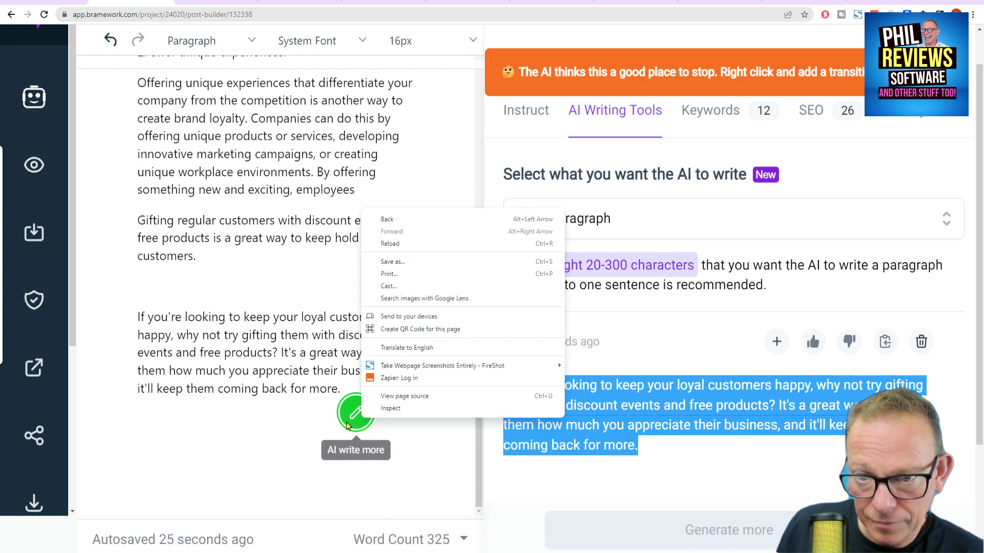
pyautogui.click(349, 424)
pyautogui.rightClick(348, 422)
pyautogui.click(348, 423)
pyautogui.rightClick(349, 422)
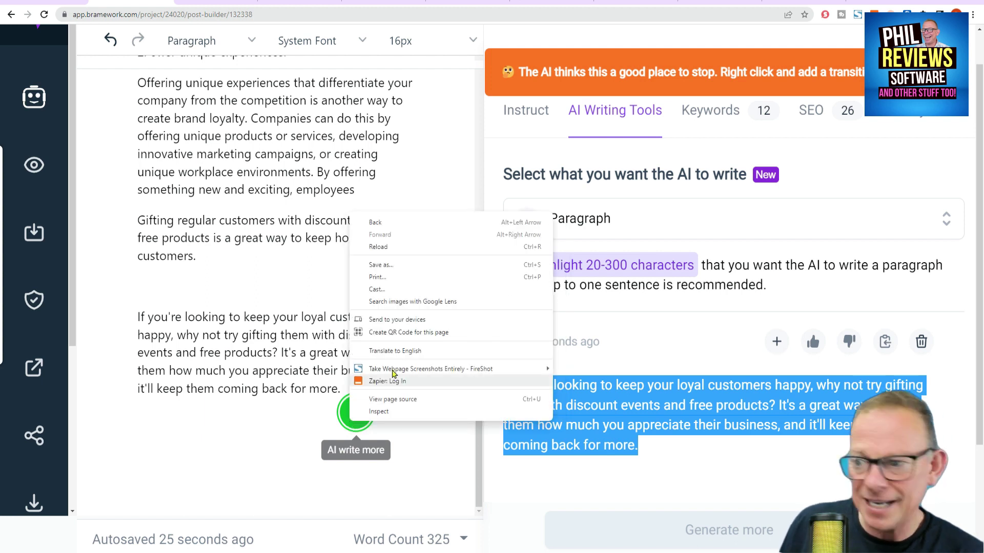
pyautogui.rightClick(780, 243)
pyautogui.rightClick(350, 412)
pyautogui.click(351, 413)
pyautogui.rightClick(351, 416)
pyautogui.click(351, 416)
pyautogui.rightClick(351, 416)
pyautogui.click(351, 416)
pyautogui.rightClick(351, 416)
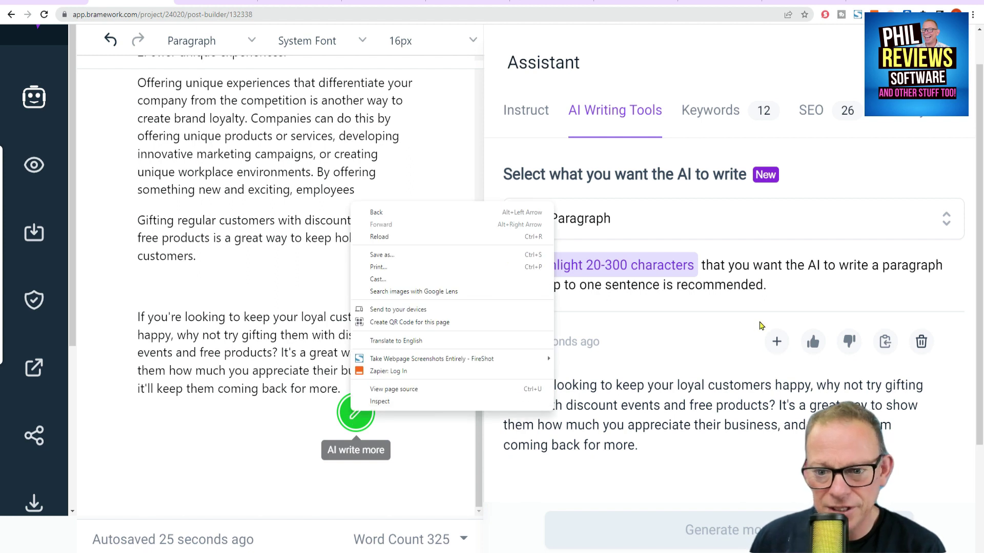
pyautogui.click(768, 323)
pyautogui.rightClick(356, 413)
pyautogui.click(362, 417)
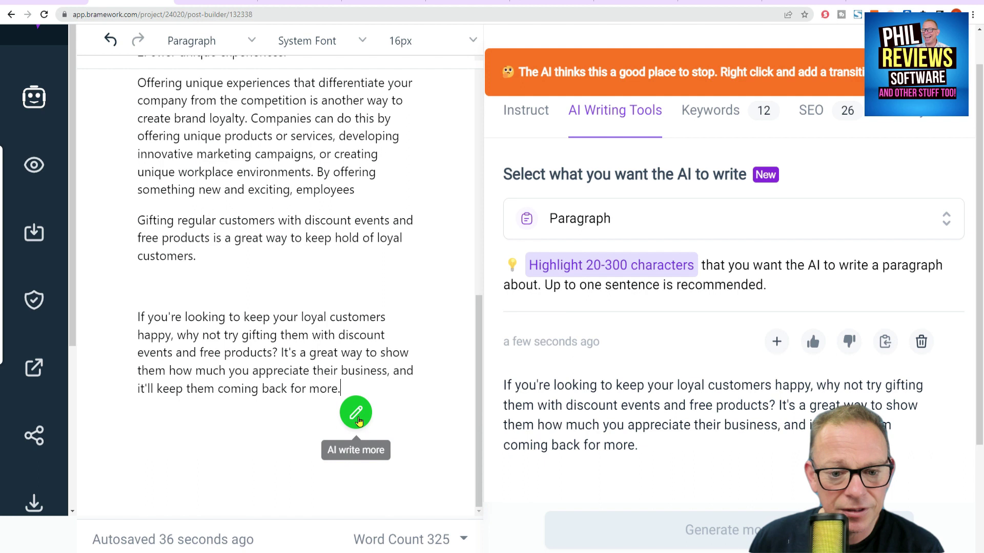
pyautogui.rightClick(358, 420)
pyautogui.rightClick(351, 425)
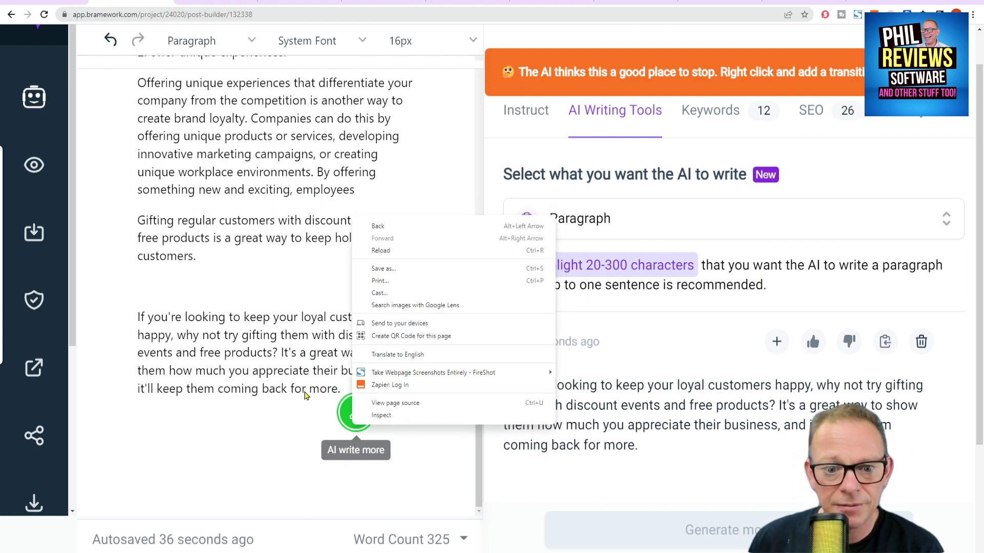
# Insert the Result transition "As a result" at the end of the loyal-customers paragraph and have the AI continue writing from it
pyautogui.click(305, 398)
pyautogui.click(351, 390)
pyautogui.rightClick(352, 390)
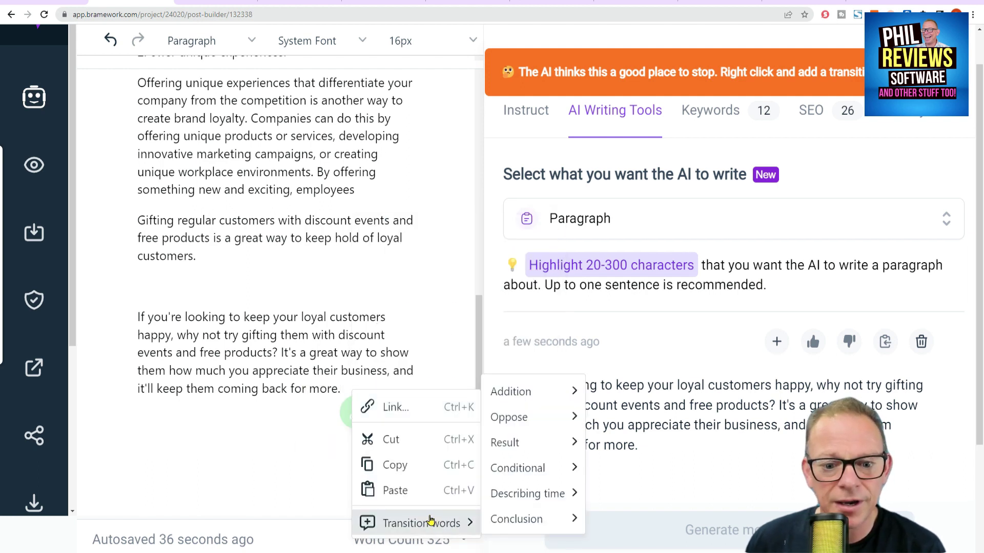
pyautogui.click(365, 372)
pyautogui.rightClick(380, 420)
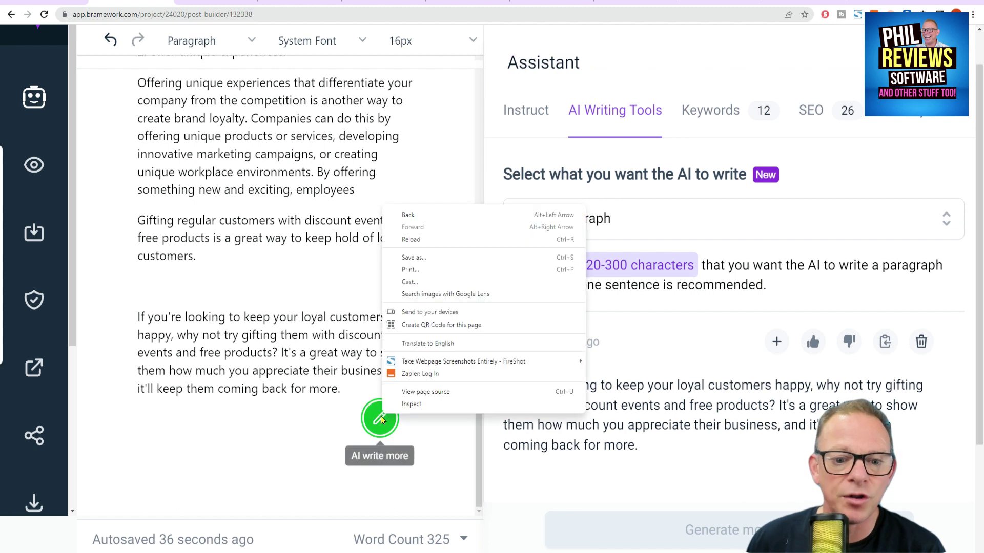
pyautogui.click(348, 380)
pyautogui.rightClick(355, 385)
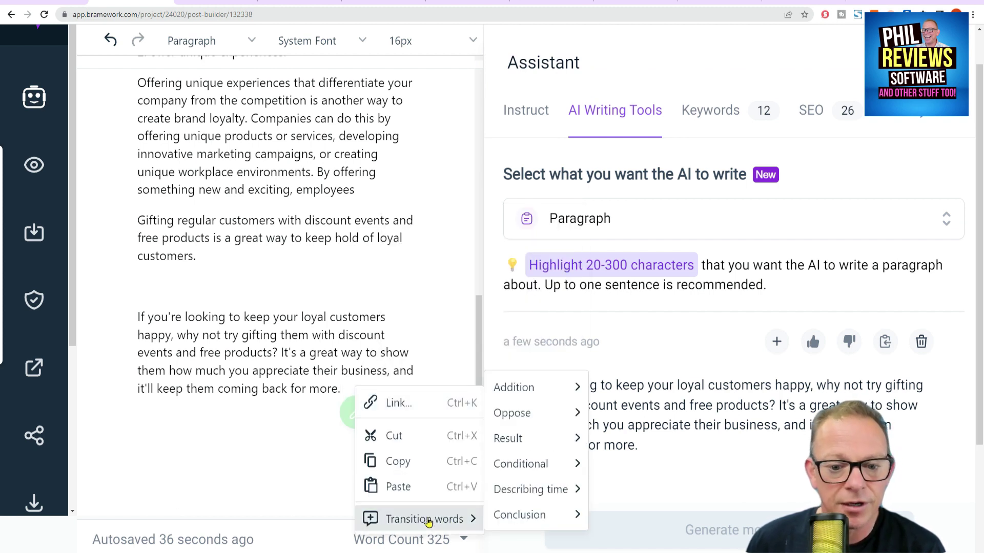
pyautogui.click(430, 521)
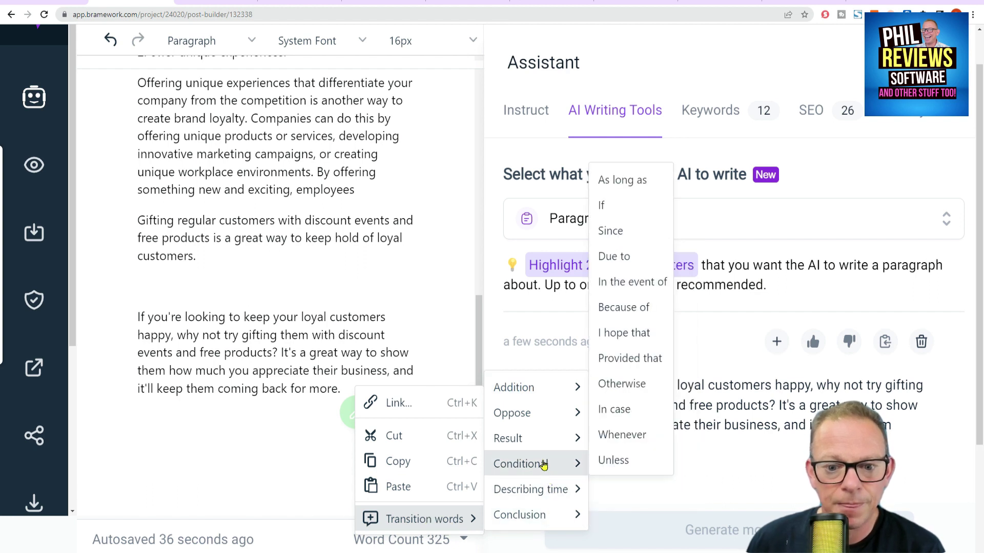
pyautogui.moveTo(560, 442)
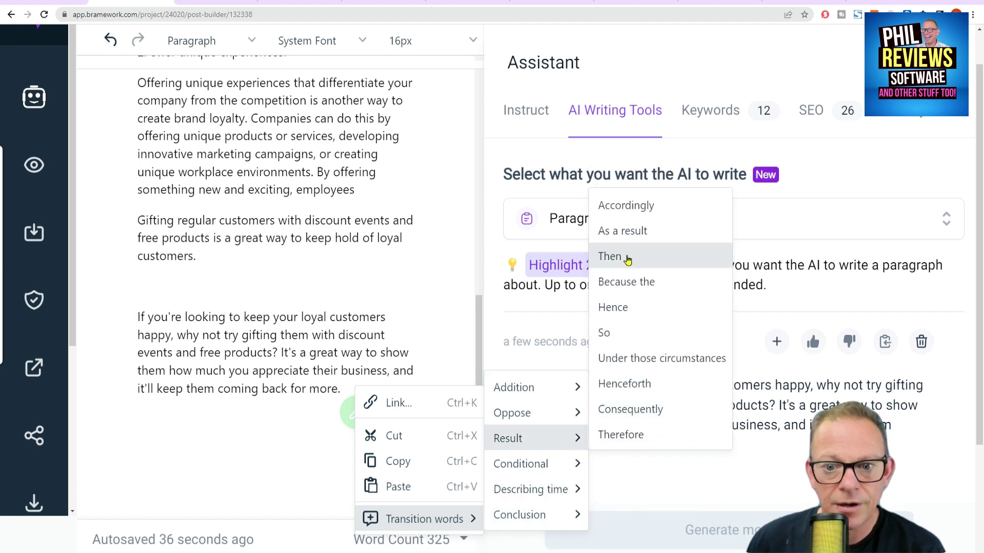
pyautogui.click(645, 231)
pyautogui.click(412, 412)
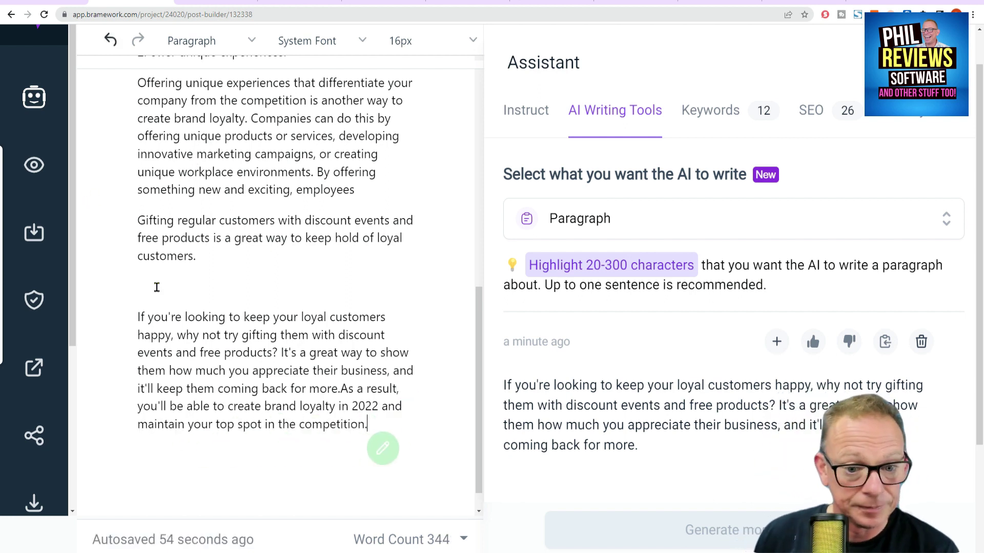
# Review the post in the editor from its title, and toggle the assistant's visibility
pyautogui.moveTo(479, 401); pyautogui.dragTo(544, 59)
pyautogui.moveTo(480, 111); pyautogui.dragTo(499, 90)
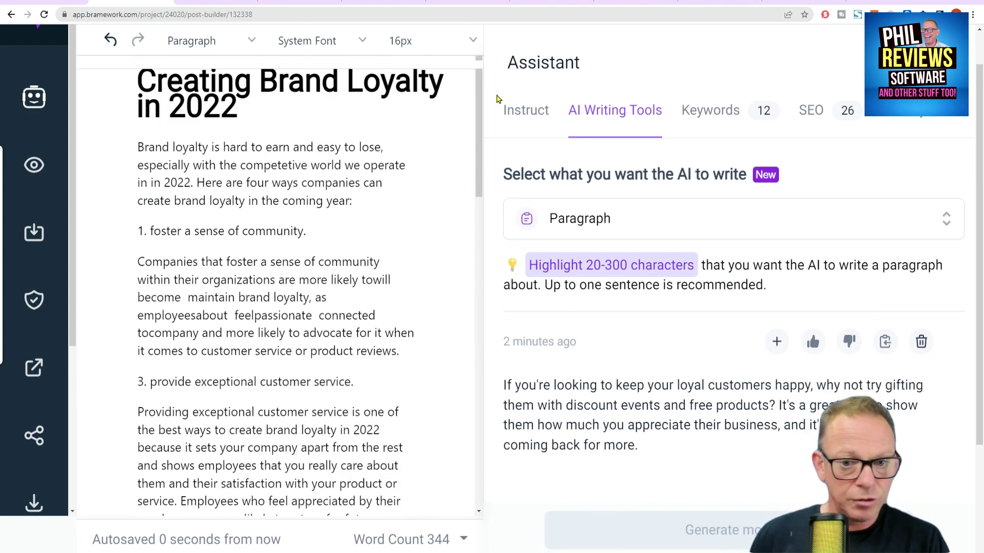
pyautogui.moveTo(482, 129); pyautogui.dragTo(474, 56)
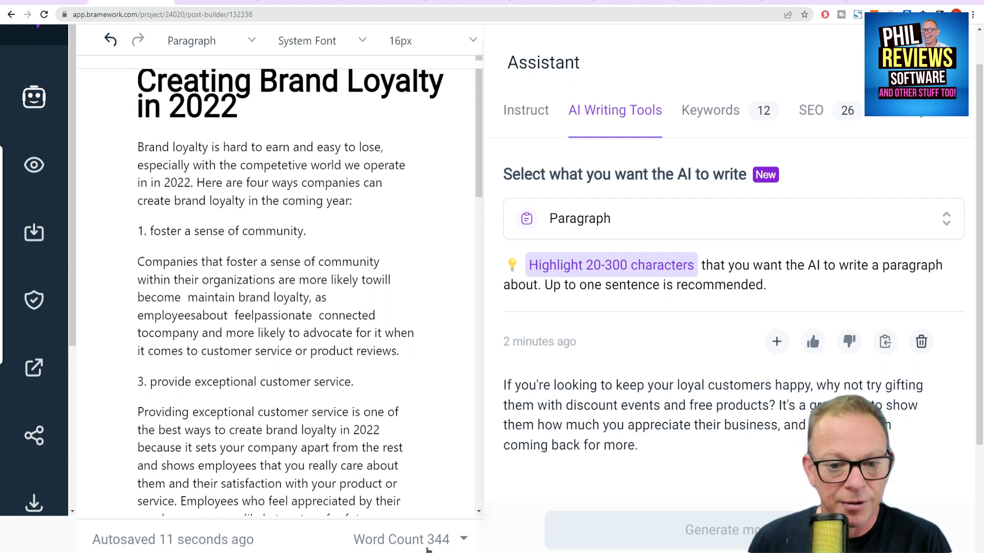
pyautogui.moveTo(479, 183); pyautogui.dragTo(467, 90)
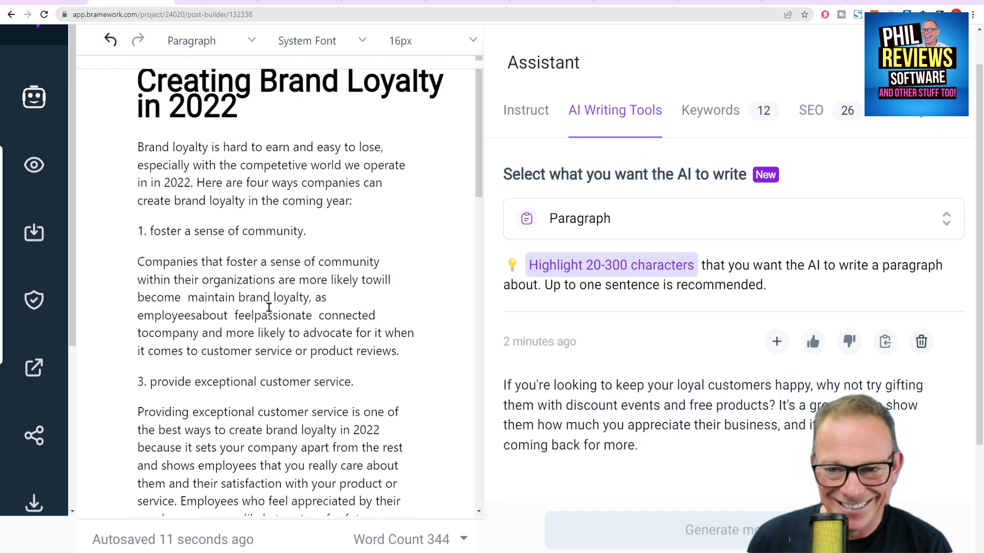
pyautogui.moveTo(477, 159); pyautogui.dragTo(487, 109)
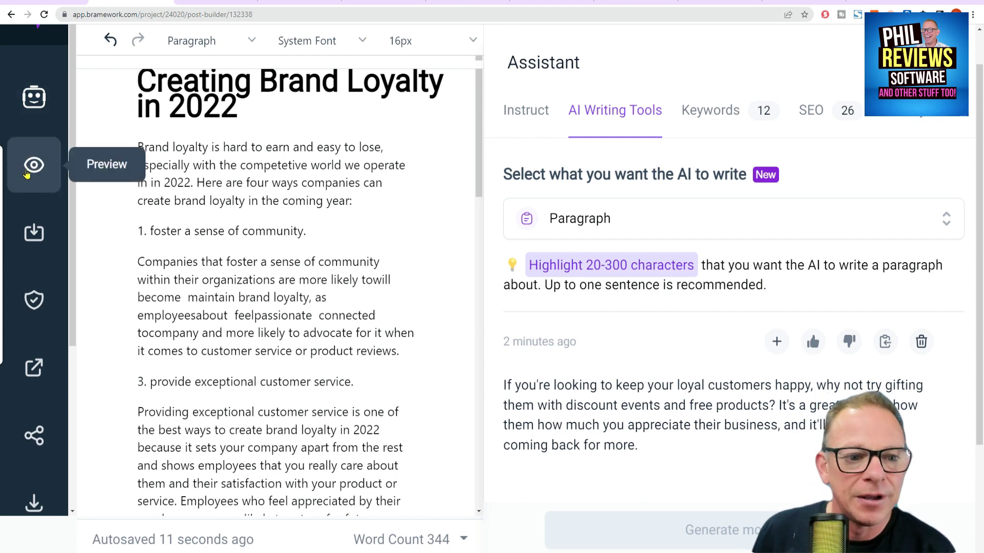
pyautogui.click(38, 101)
pyautogui.click(38, 101)
pyautogui.click(38, 101)
# Preview the post, look at the available download formats, and return to the post builder
pyautogui.click(44, 177)
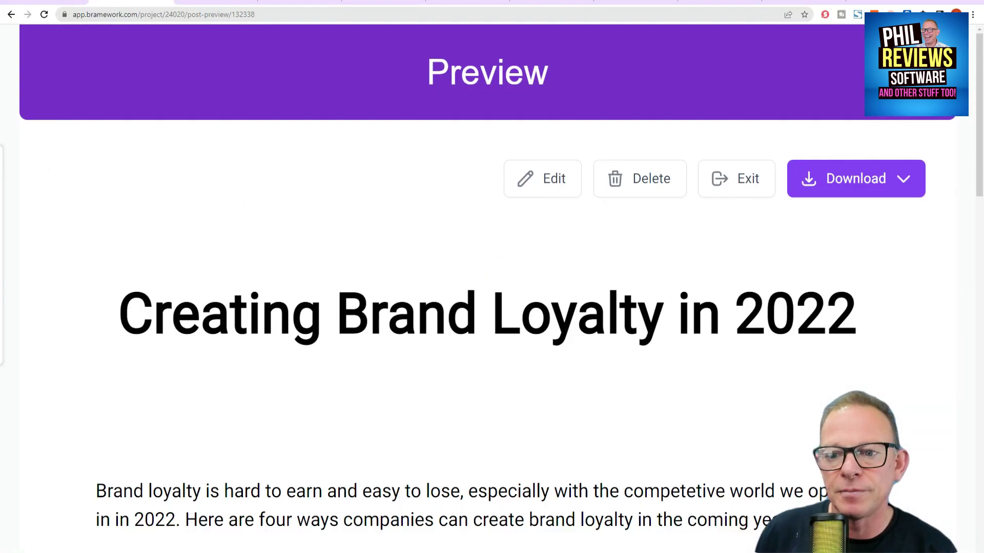
pyautogui.moveTo(979, 154)
pyautogui.mouseDown()
pyautogui.moveTo(979, 479)
pyautogui.moveTo(979, 155)
pyautogui.mouseUp()
pyautogui.click(915, 163)
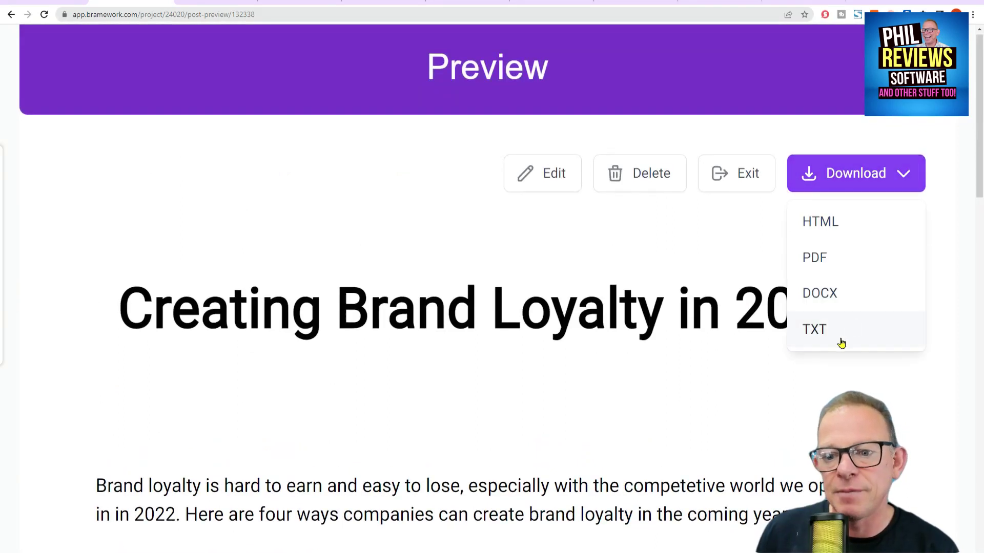
pyautogui.click(9, 14)
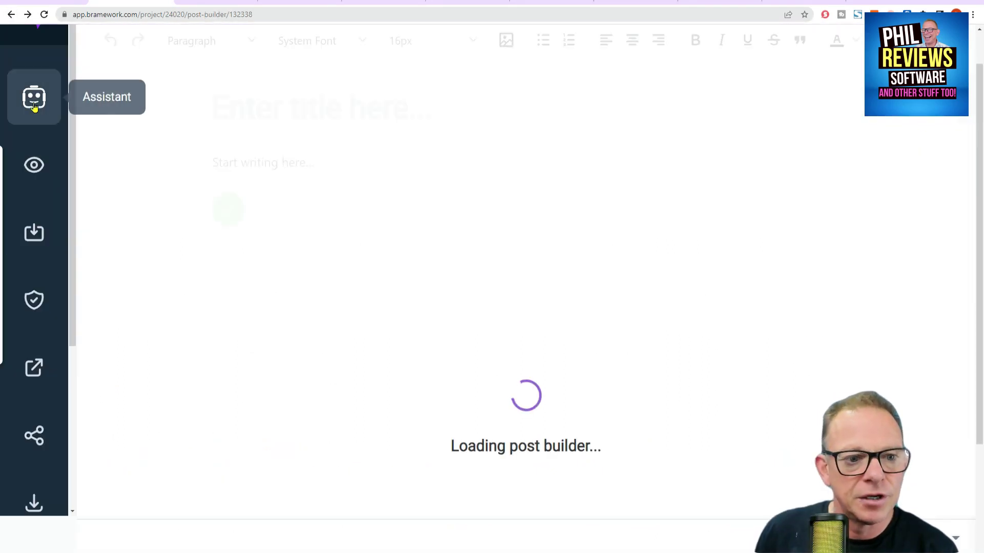
# Set the post's save status to Complete
pyautogui.click(38, 241)
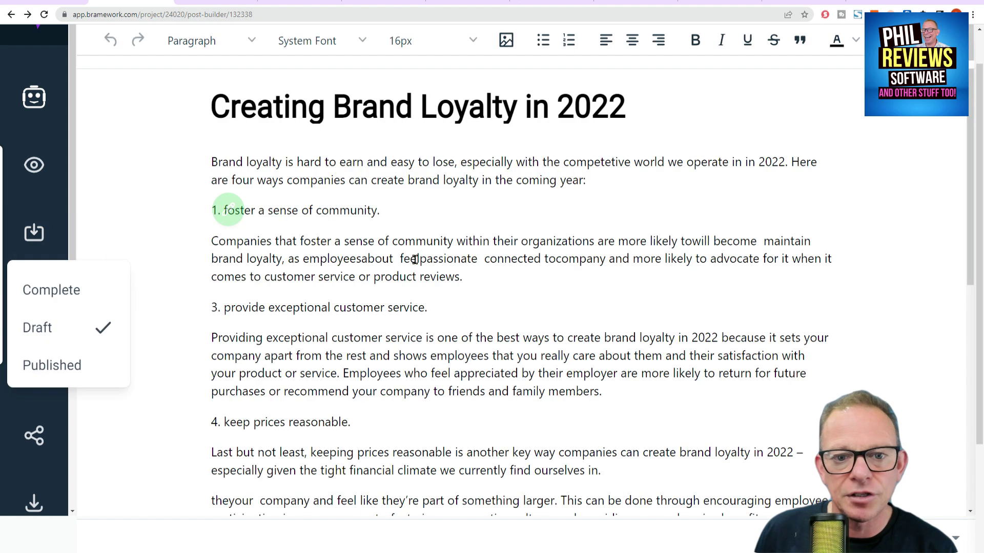
pyautogui.click(161, 192)
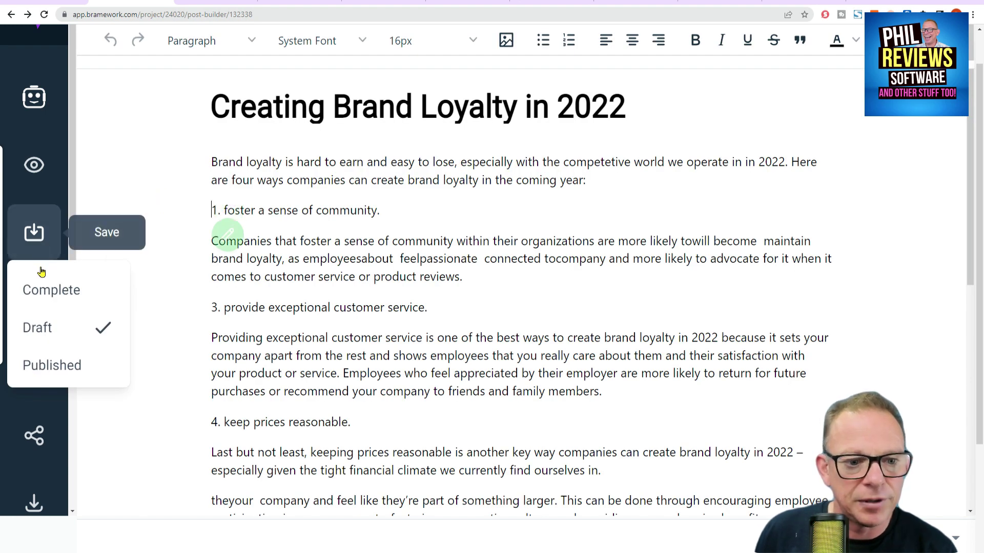
pyautogui.click(40, 242)
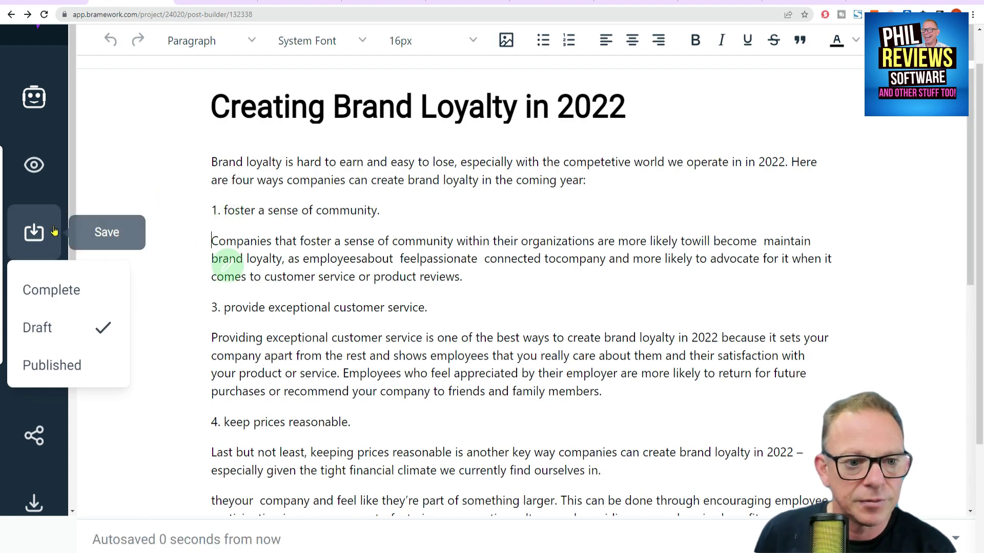
pyautogui.moveTo(516, 162); pyautogui.dragTo(569, 163)
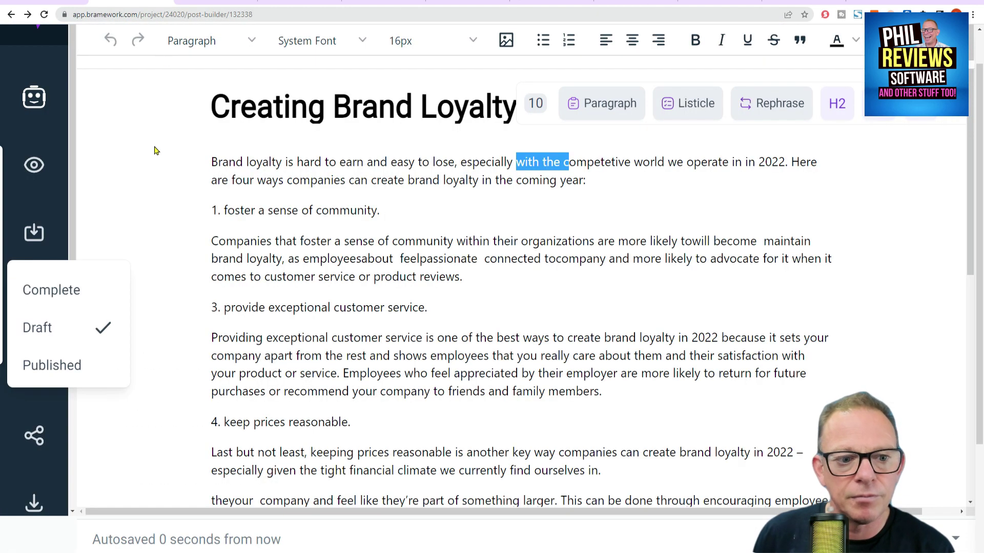
pyautogui.click(155, 147)
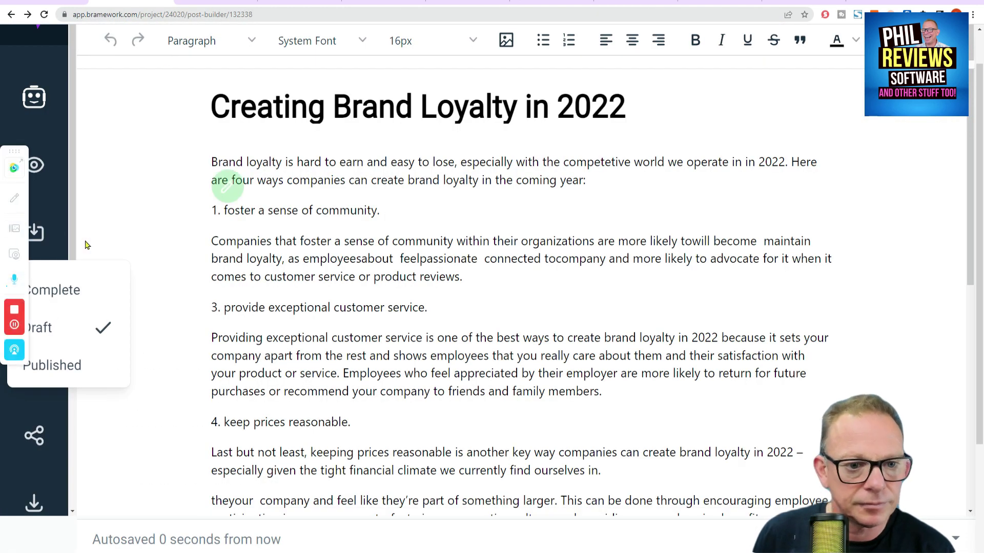
pyautogui.click(110, 206)
pyautogui.click(65, 288)
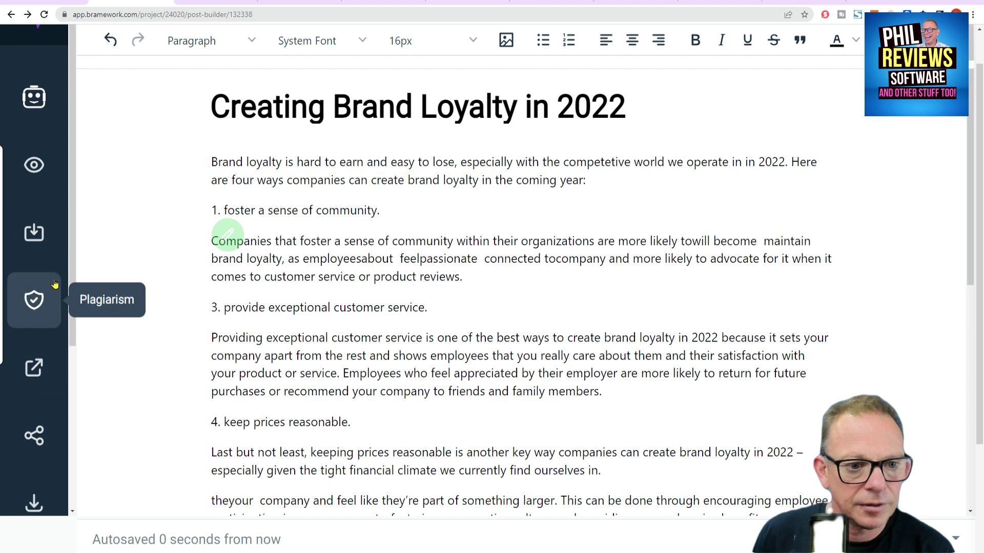
# Run a plagiarism check on the sense-of-community paragraph through the "provide exceptional customer service" heading, and close the checker
pyautogui.click(44, 301)
pyautogui.moveTo(145, 263); pyautogui.dragTo(413, 375)
pyautogui.click(680, 214)
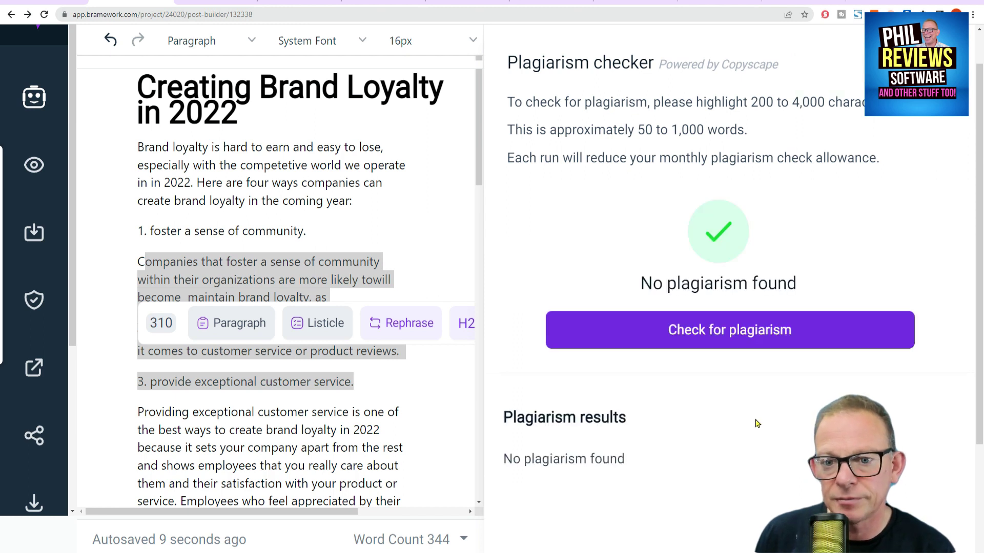
pyautogui.click(948, 62)
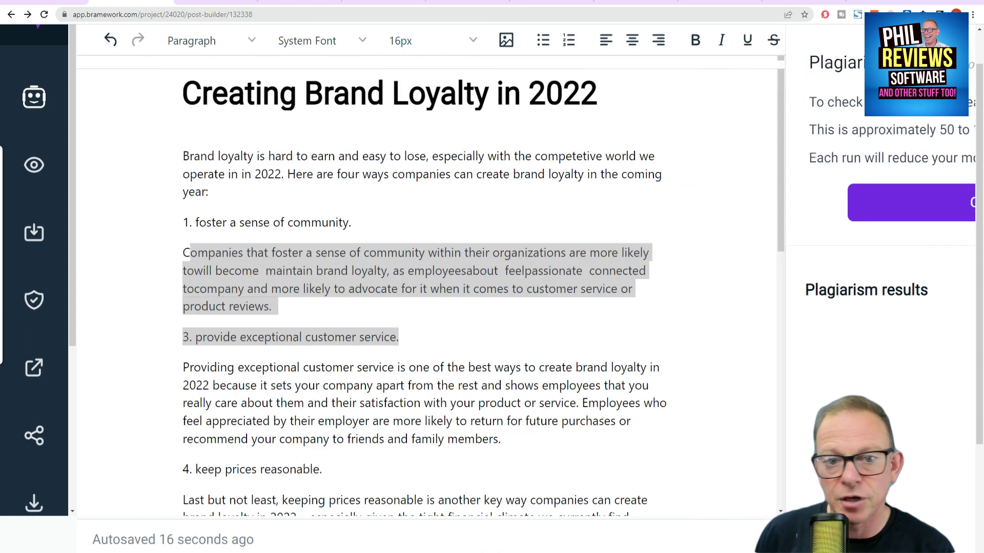
pyautogui.scroll(-3, 70, 328)
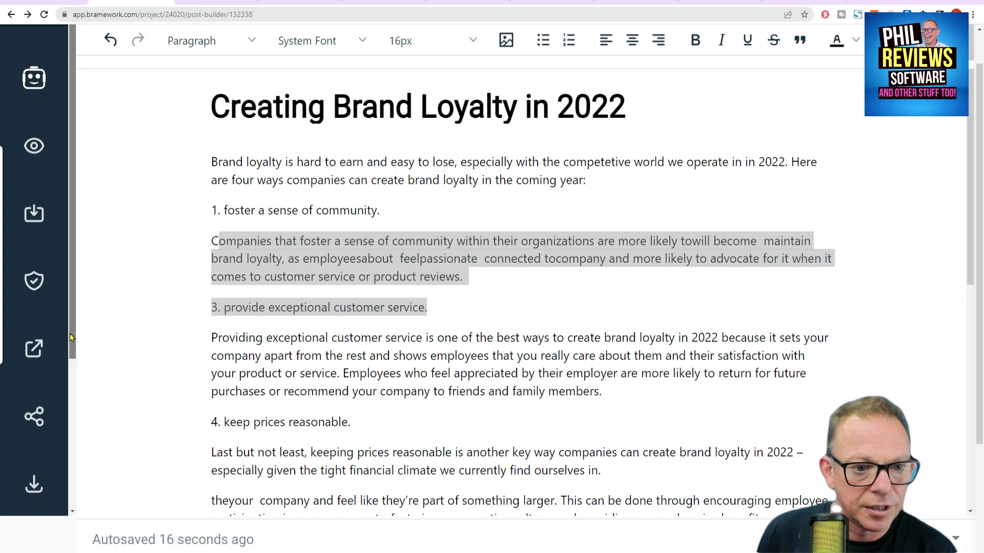
# Look at the post's public sharing option and its website publishing options, closing each without making changes
pyautogui.click(34, 362)
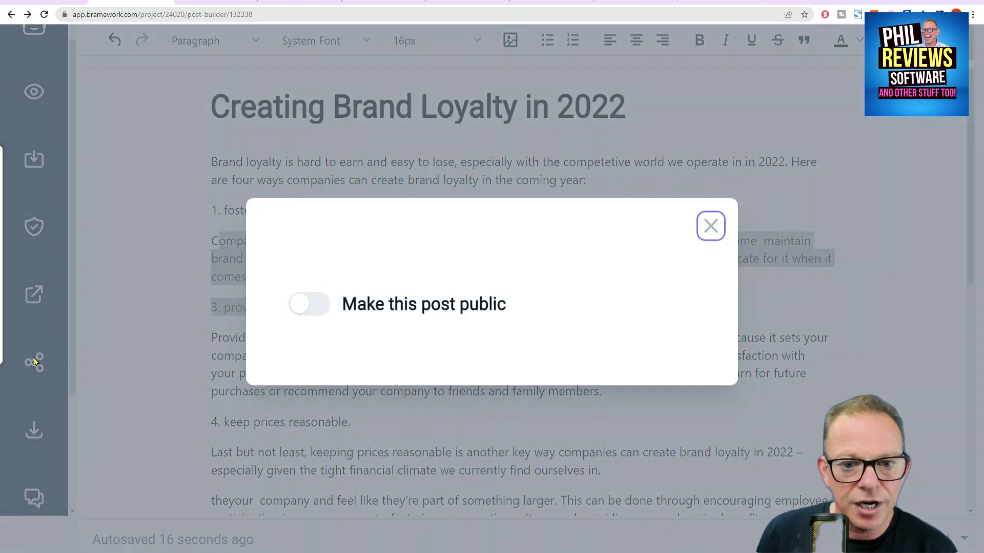
pyautogui.click(710, 226)
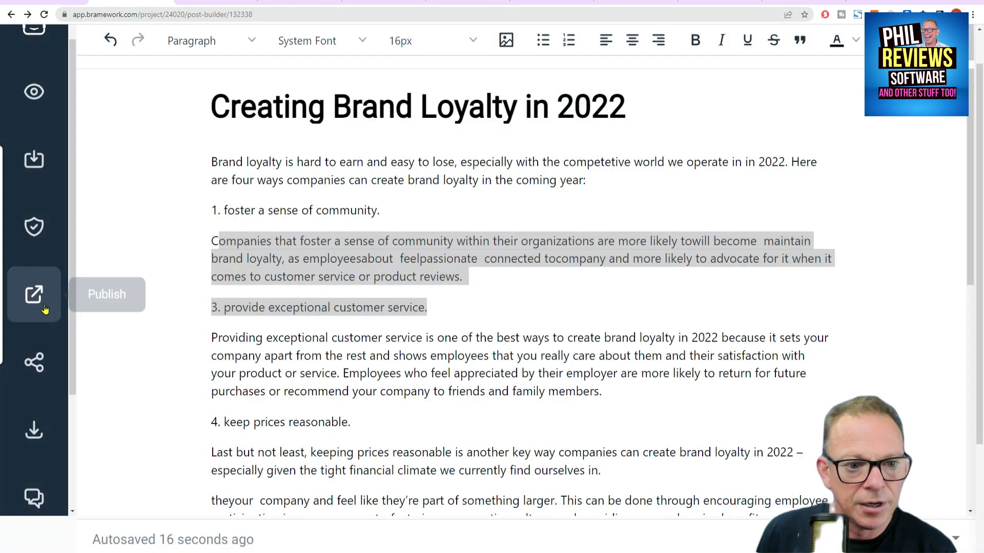
pyautogui.click(33, 295)
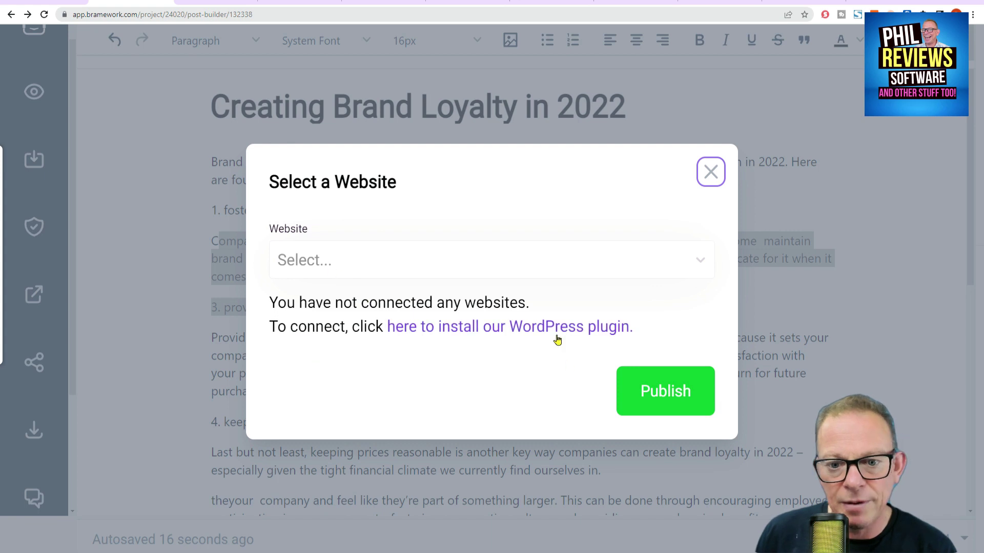
pyautogui.click(706, 173)
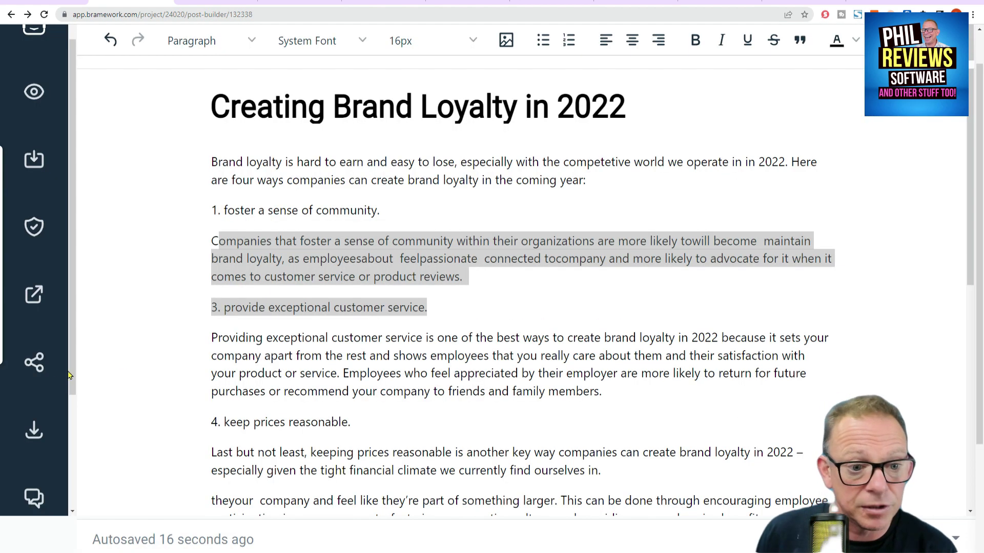
# Leave the post builder for the list of long-form posts, then look over the project's sections and its project selector
pyautogui.moveTo(71, 383); pyautogui.dragTo(107, 77)
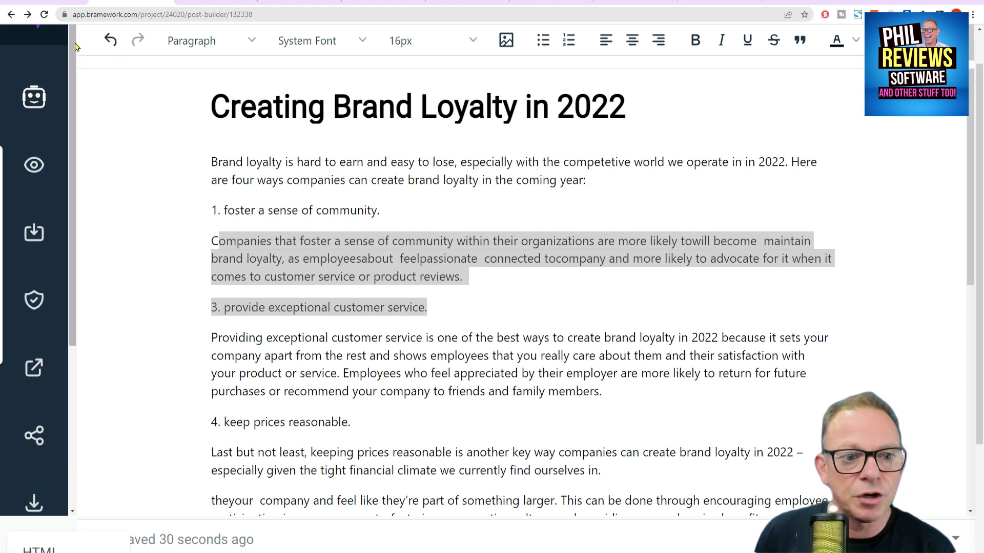
pyautogui.scroll(1, 980, 52)
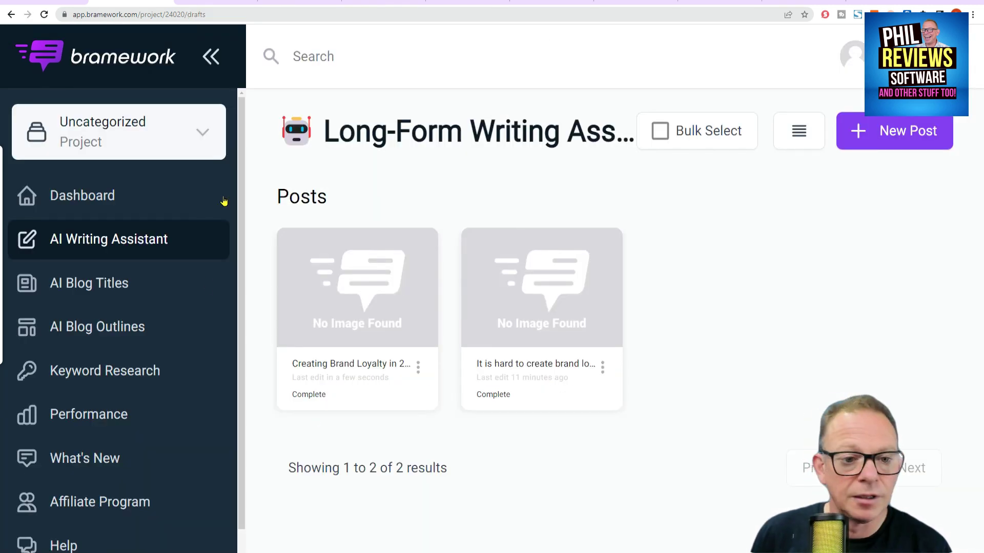
pyautogui.moveTo(240, 177); pyautogui.dragTo(241, 245)
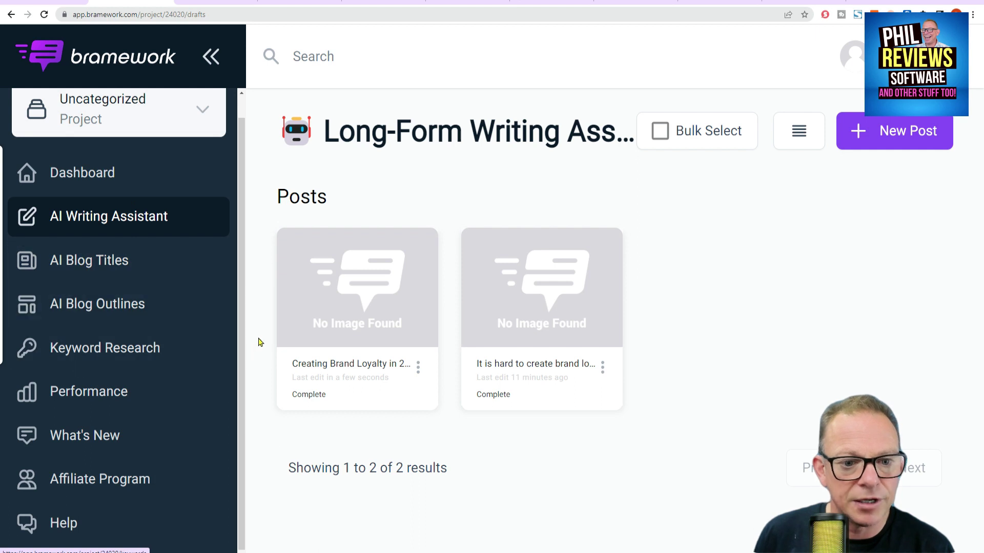
pyautogui.doubleClick(109, 391)
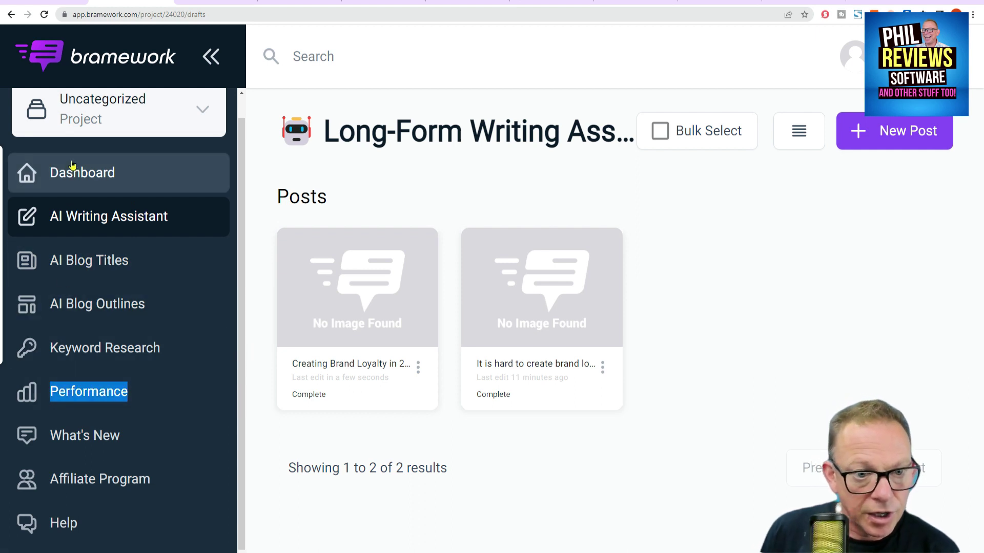
pyautogui.click(204, 111)
pyautogui.click(203, 111)
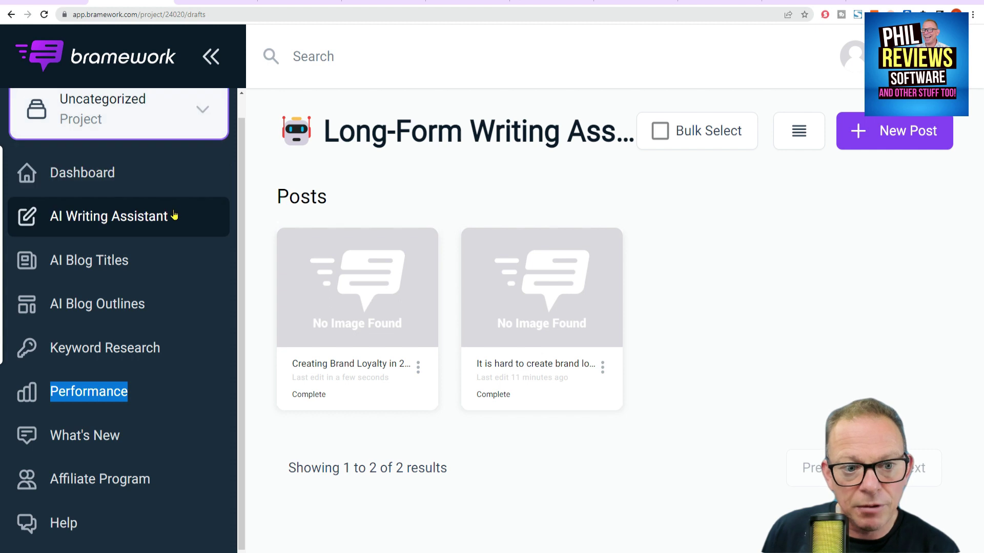